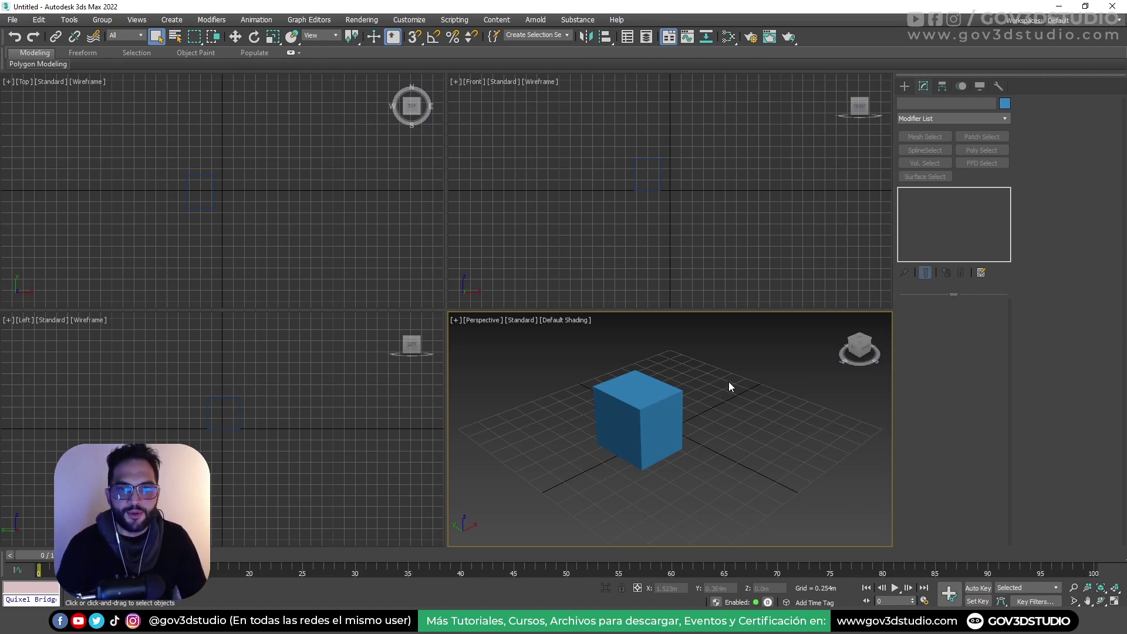
Select the cube and resize the command panel to show two columns.
click(659, 419)
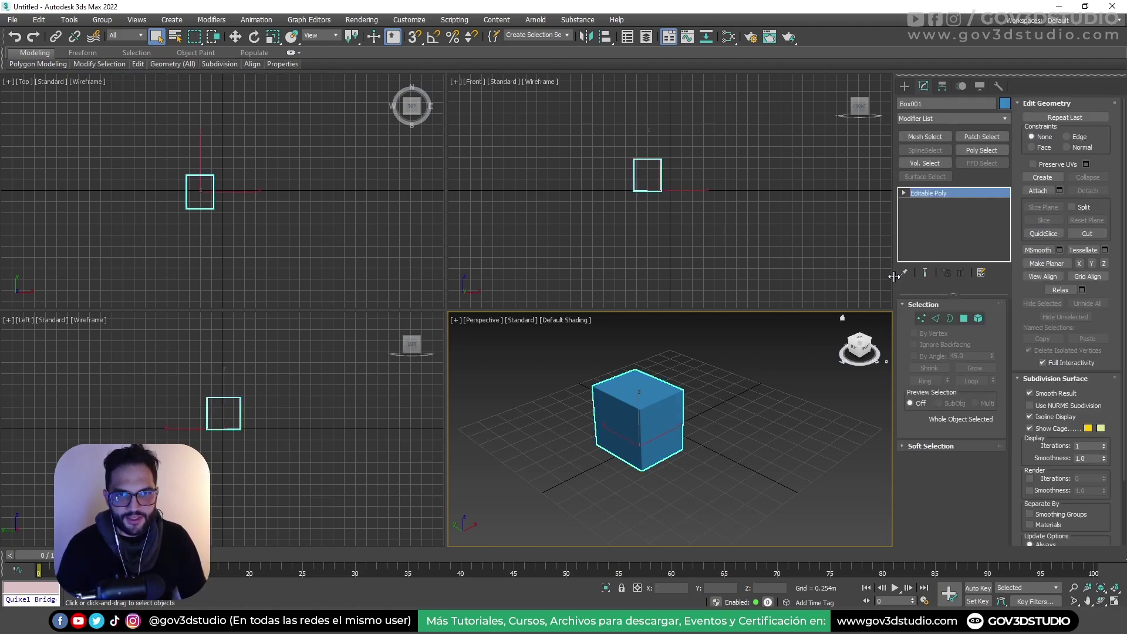
drag(893, 276, 1016, 279)
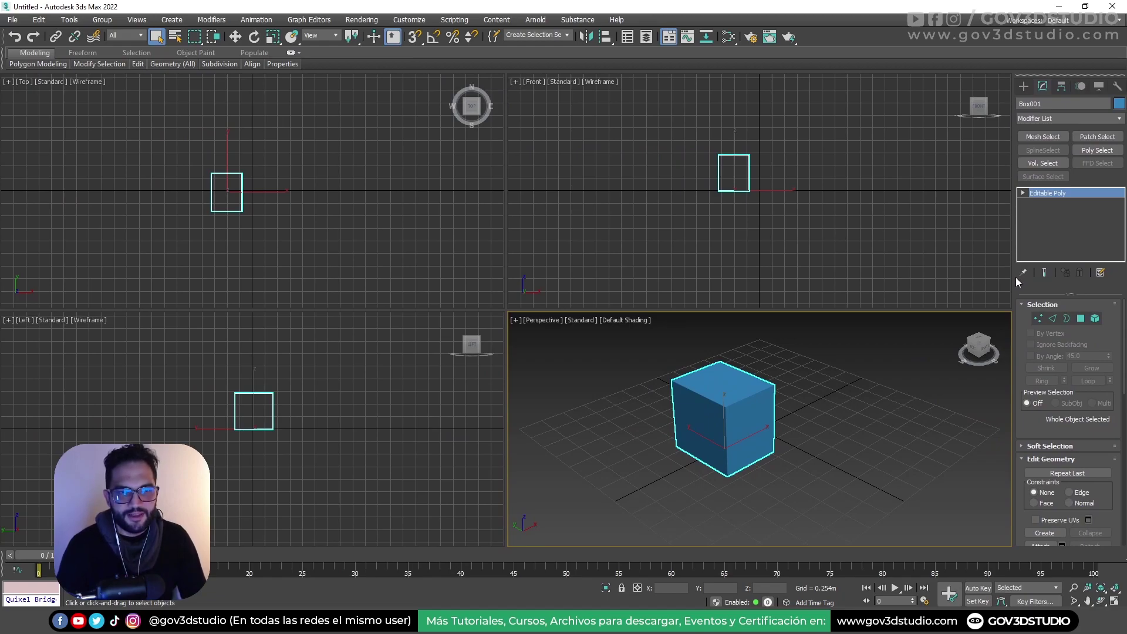
drag(1018, 282, 904, 271)
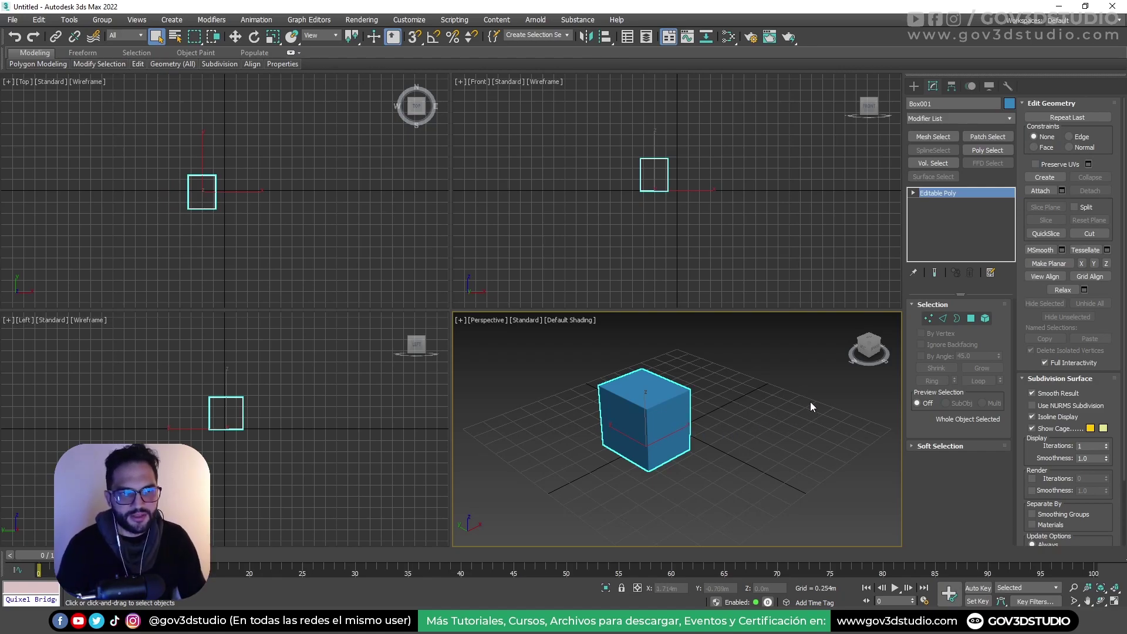
Deselect the cube, toggle between Create and Modify, and leave the cube unselected.
click(800, 370)
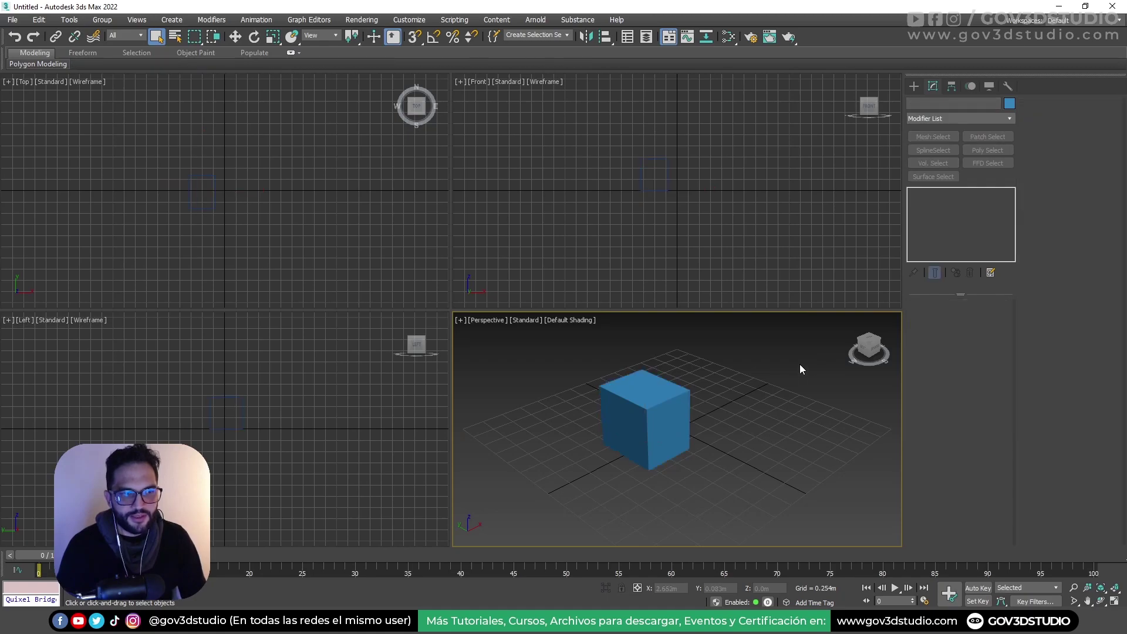
click(914, 85)
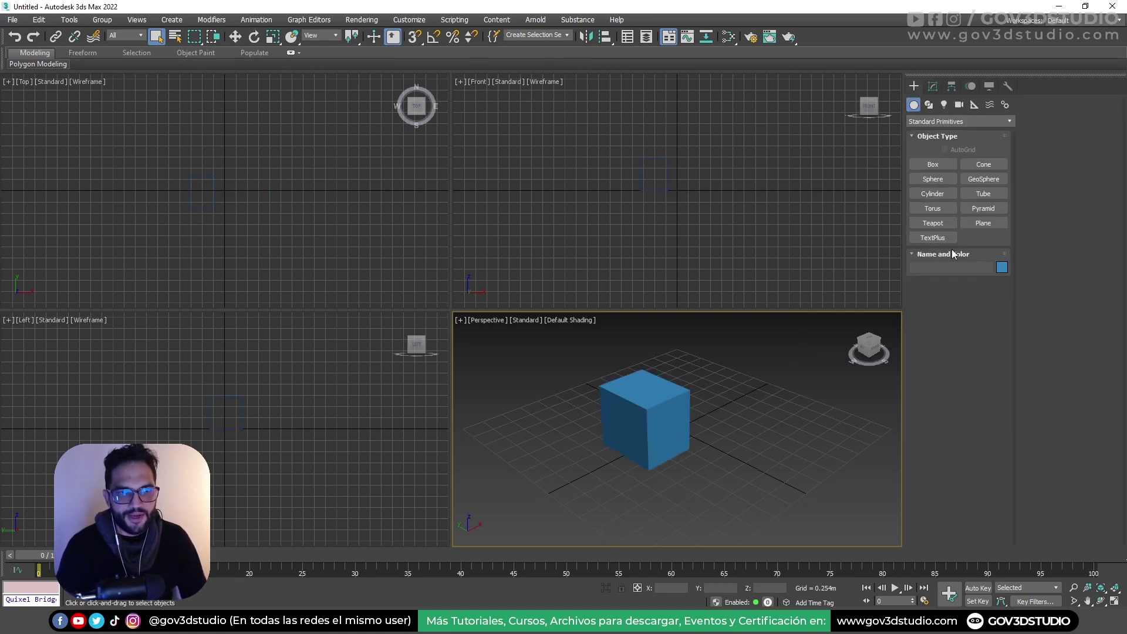
click(932, 86)
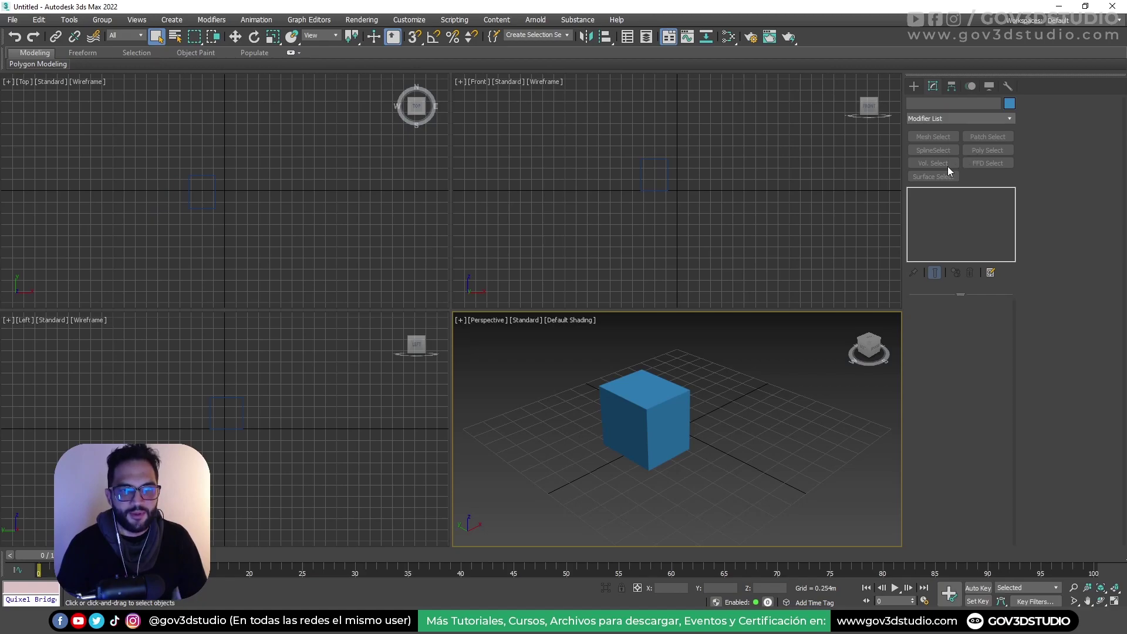
click(658, 402)
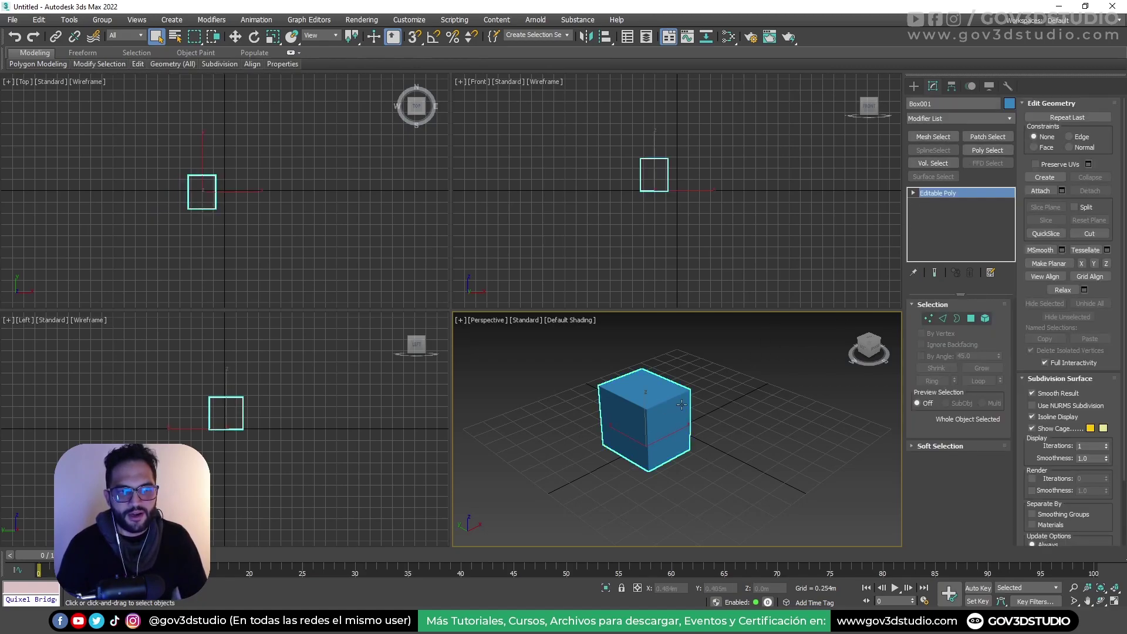
click(738, 389)
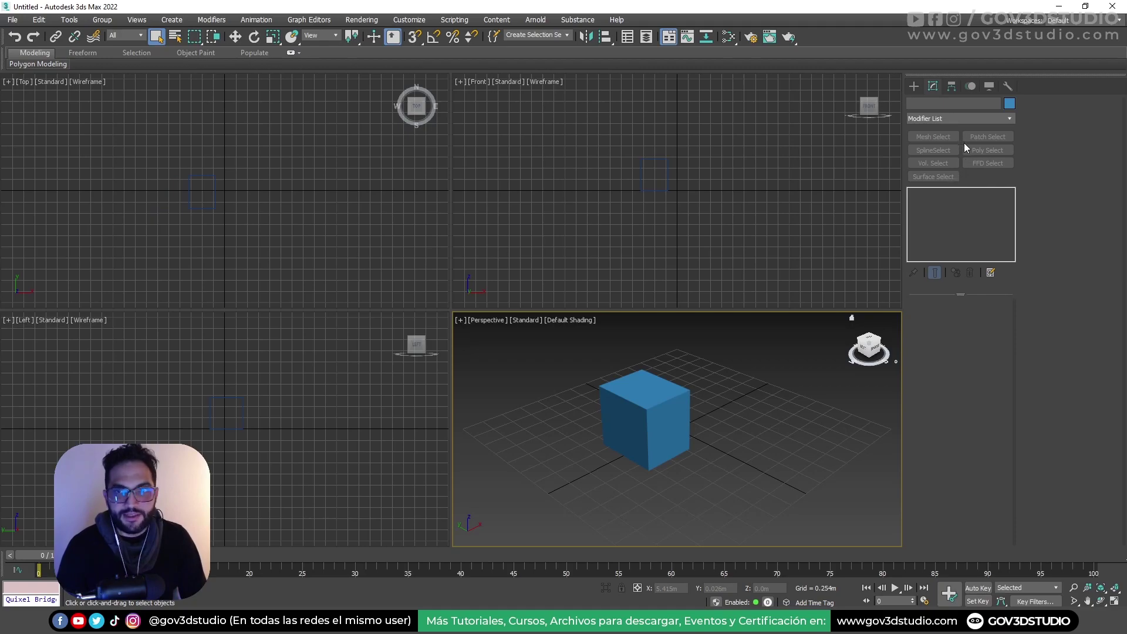
click(991, 273)
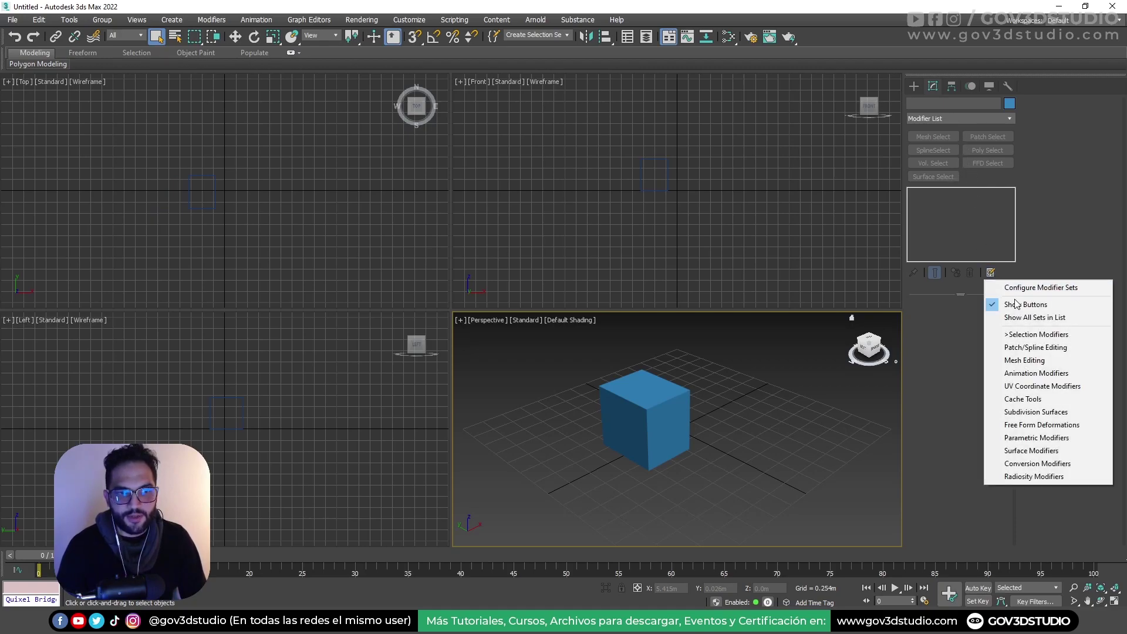
click(1010, 307)
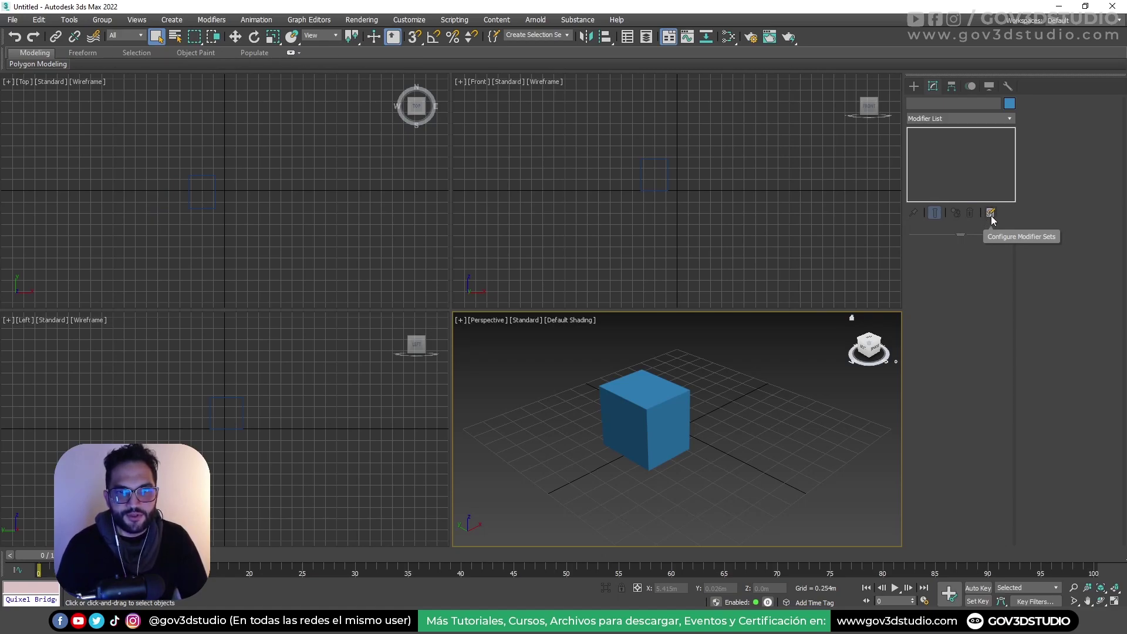
click(990, 213)
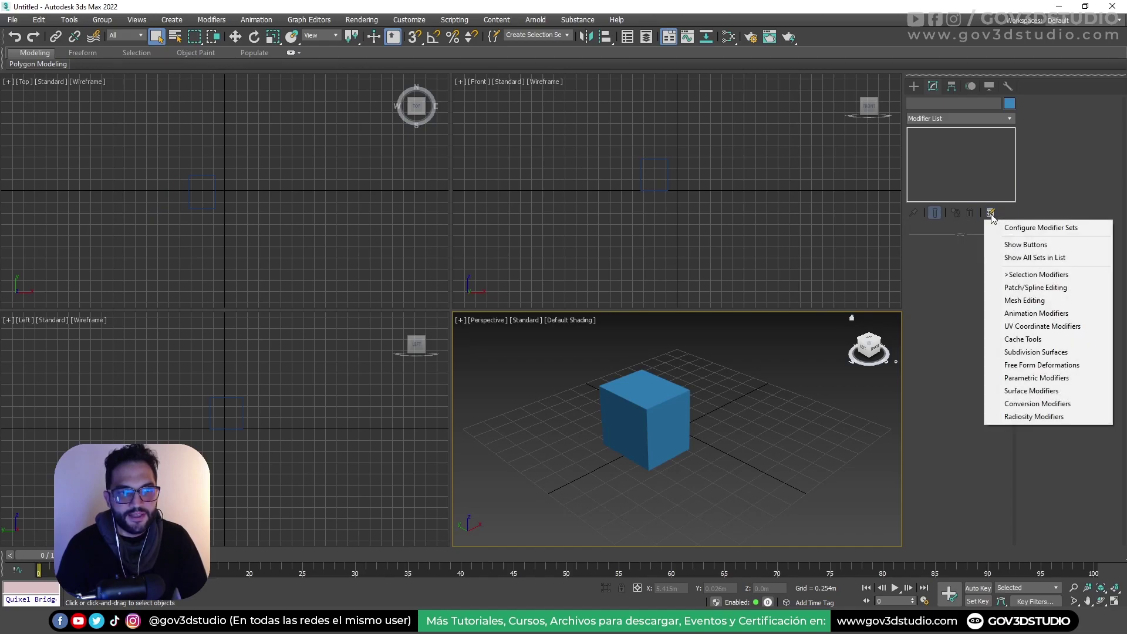
click(1006, 244)
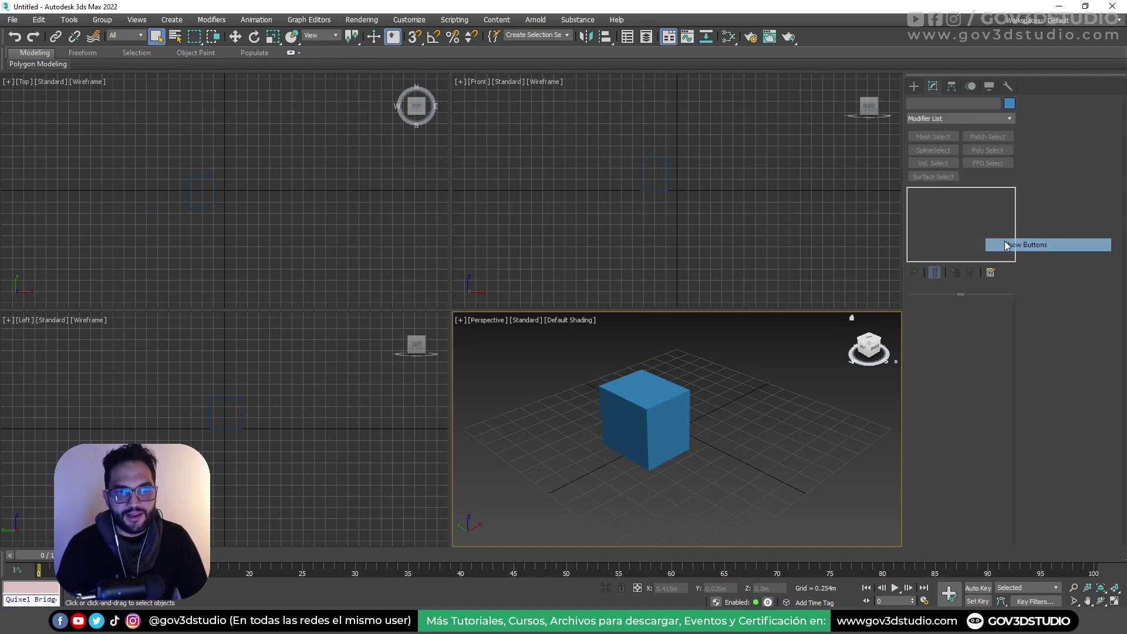
click(991, 273)
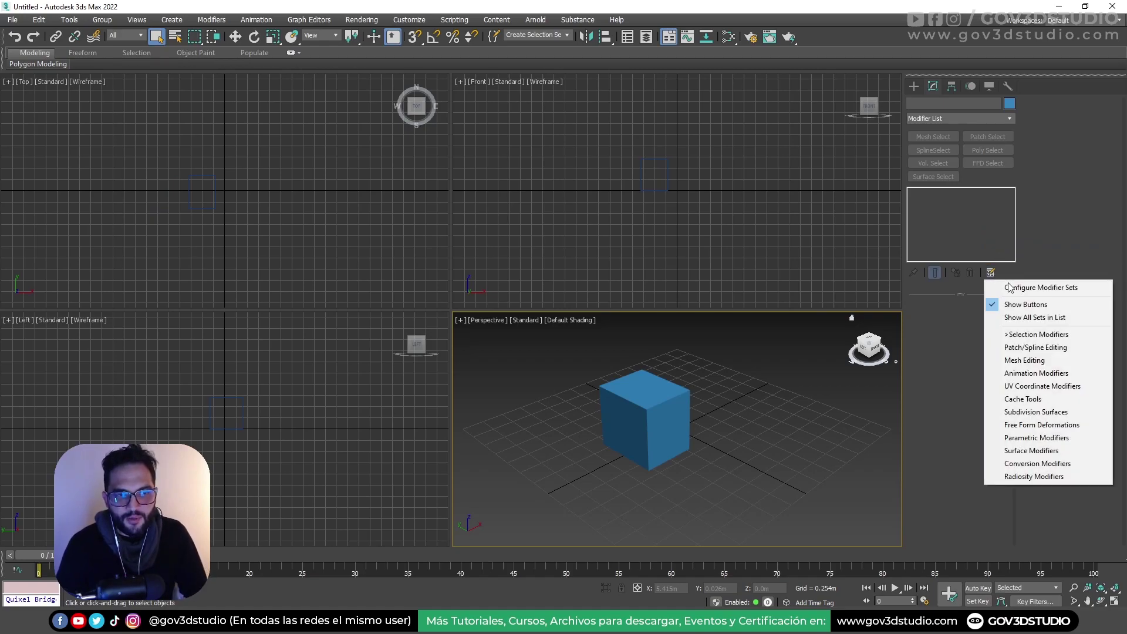
click(1032, 317)
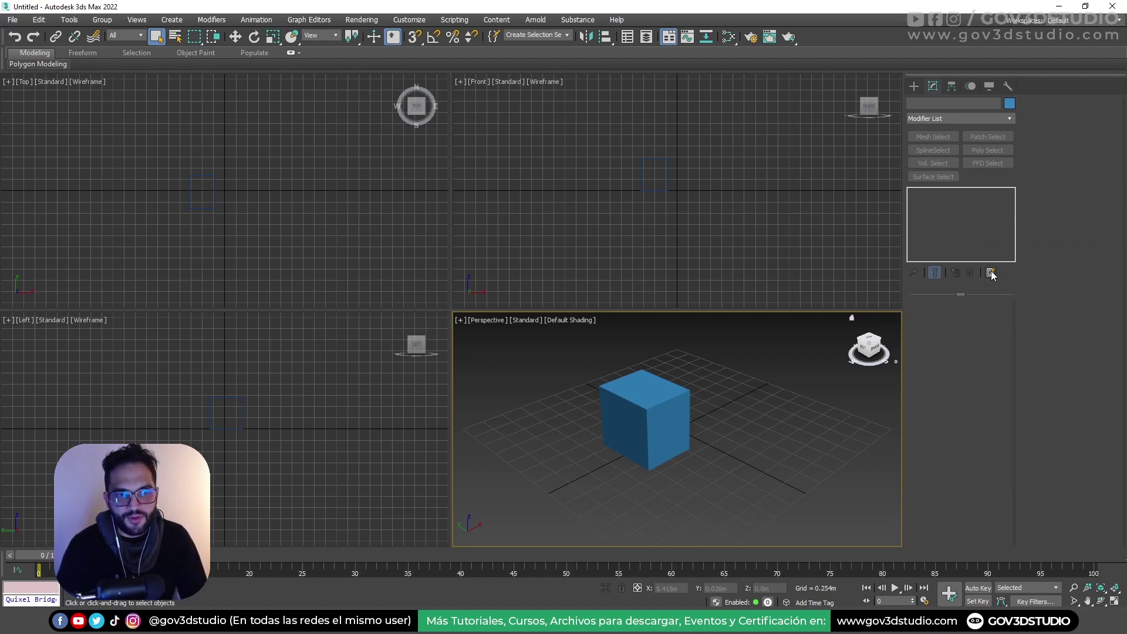
click(990, 273)
click(1021, 314)
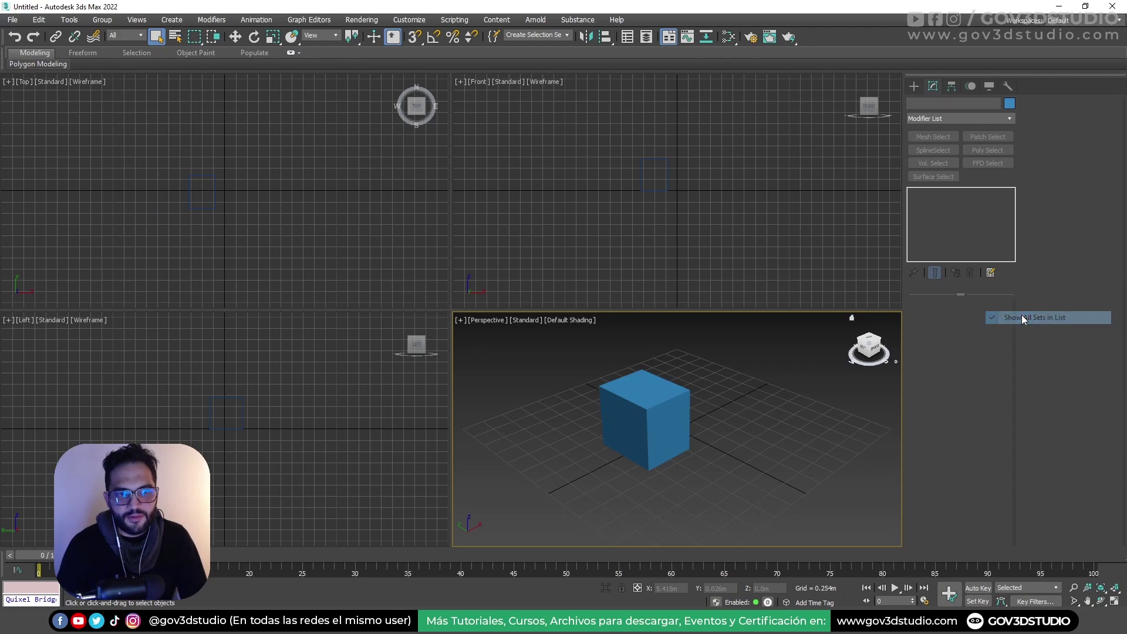
click(992, 274)
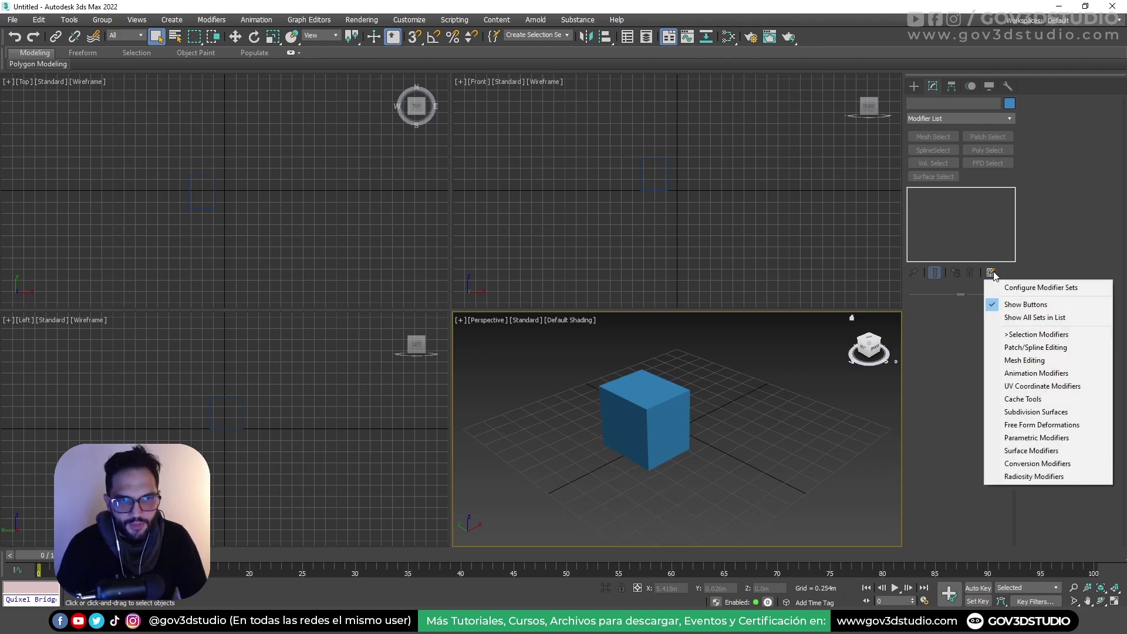
Open Configure Modifier Sets and raise Total Buttons from 7 to 10.
click(1021, 288)
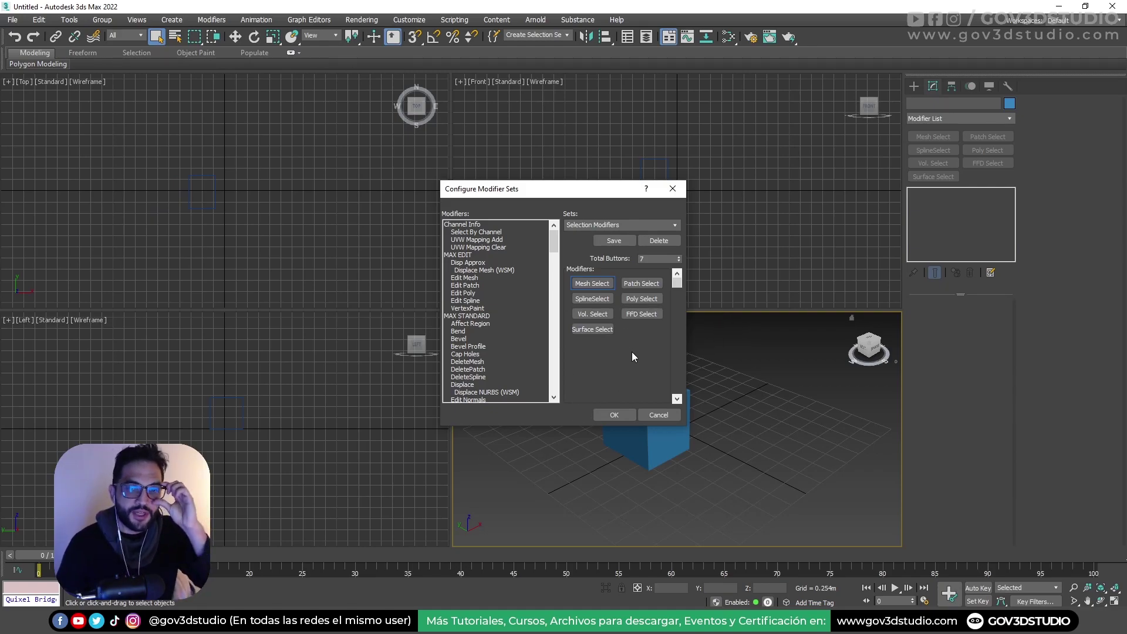
double_click(654, 258)
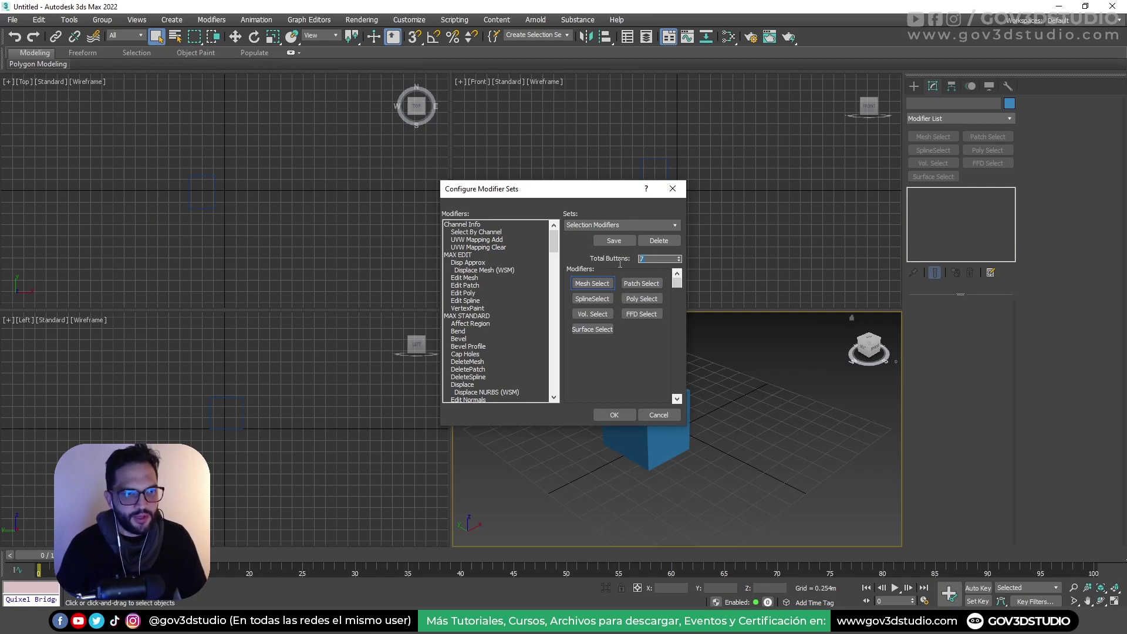
click(680, 258)
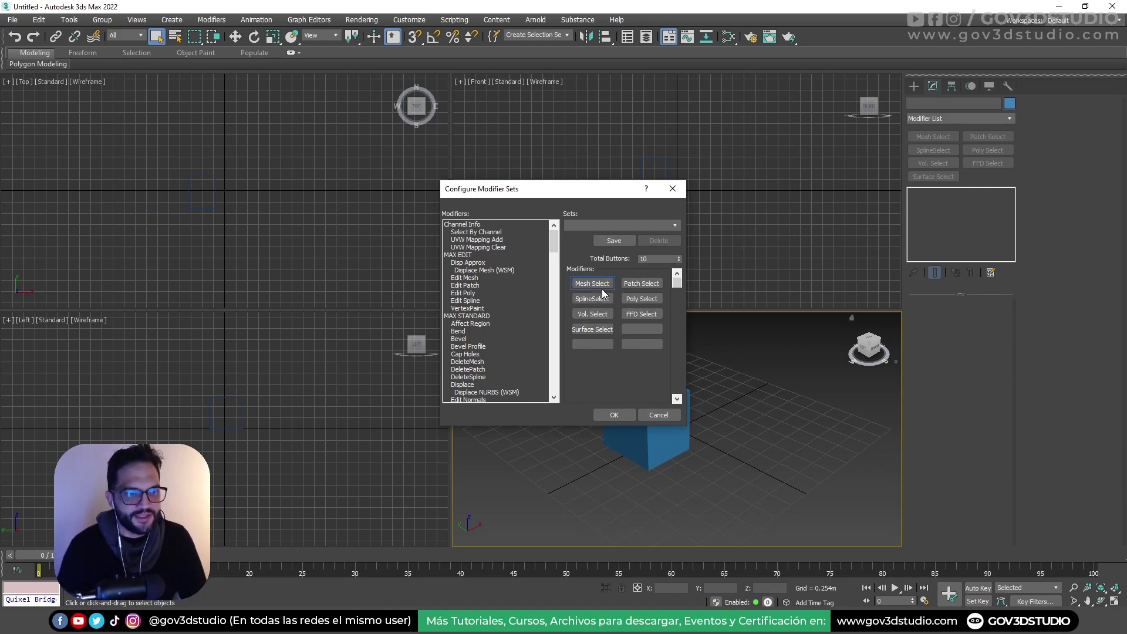
Clear Mesh, Spline, Surface, Patch, Poly and FFD Select out of the button grid.
mouse_move(601, 284)
mouse_down()
mouse_move(516, 290)
mouse_move(573, 304)
mouse_move(560, 311)
mouse_up()
drag(656, 287, 526, 290)
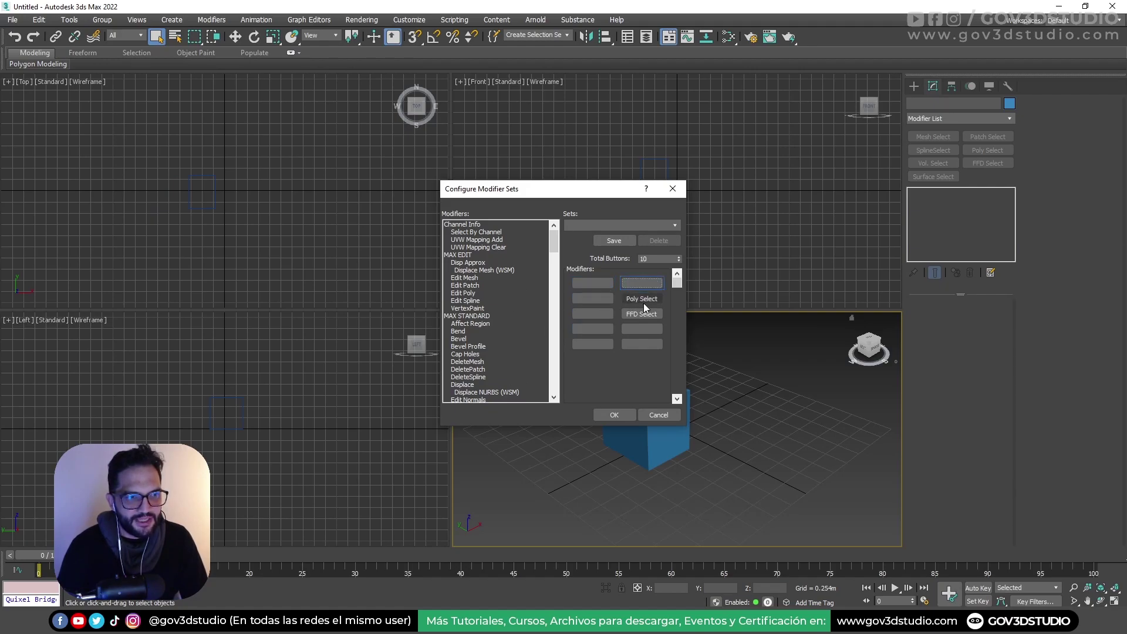
drag(643, 300, 516, 296)
drag(642, 314, 524, 300)
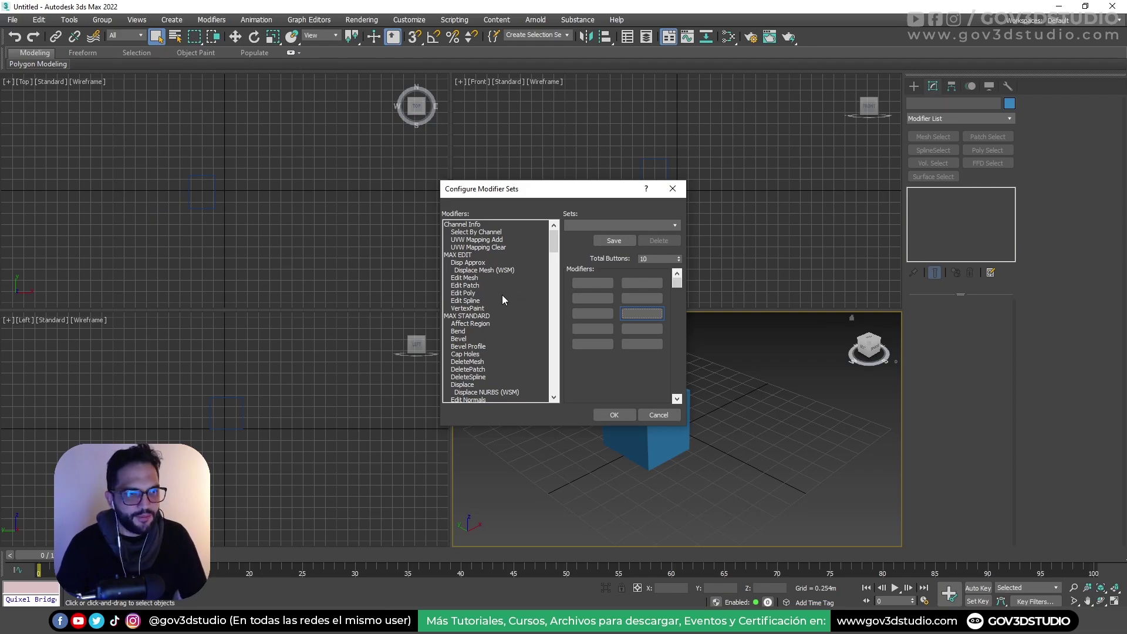
click(474, 294)
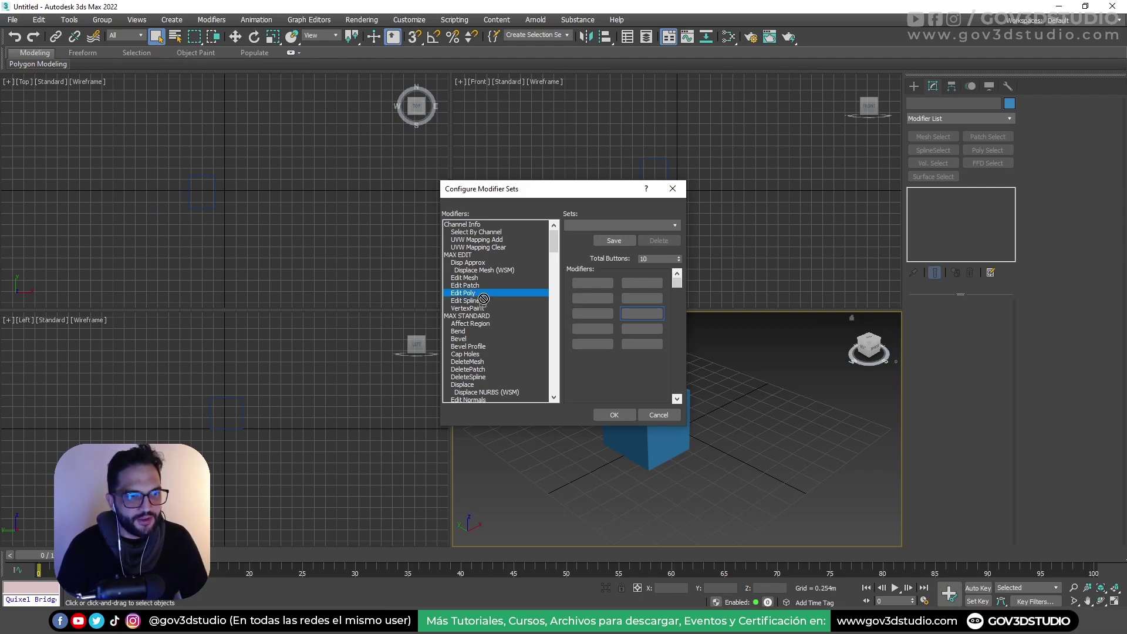
Place Edit Poly, Bevel and Extrude on buttons one, two and three.
click(592, 283)
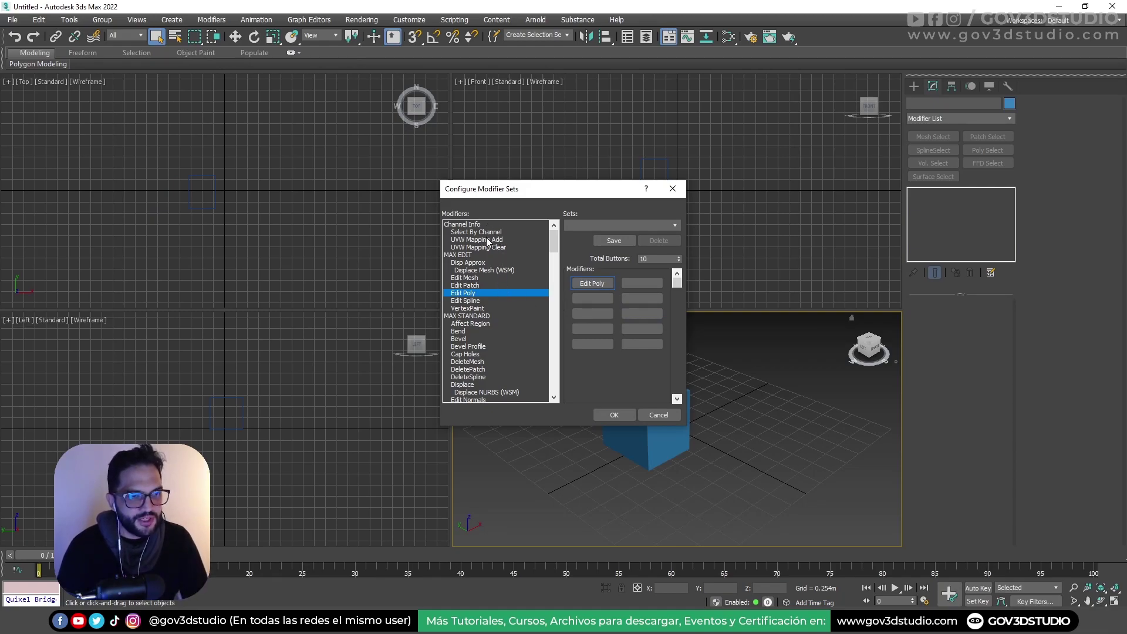
scroll(486, 238, down, 1)
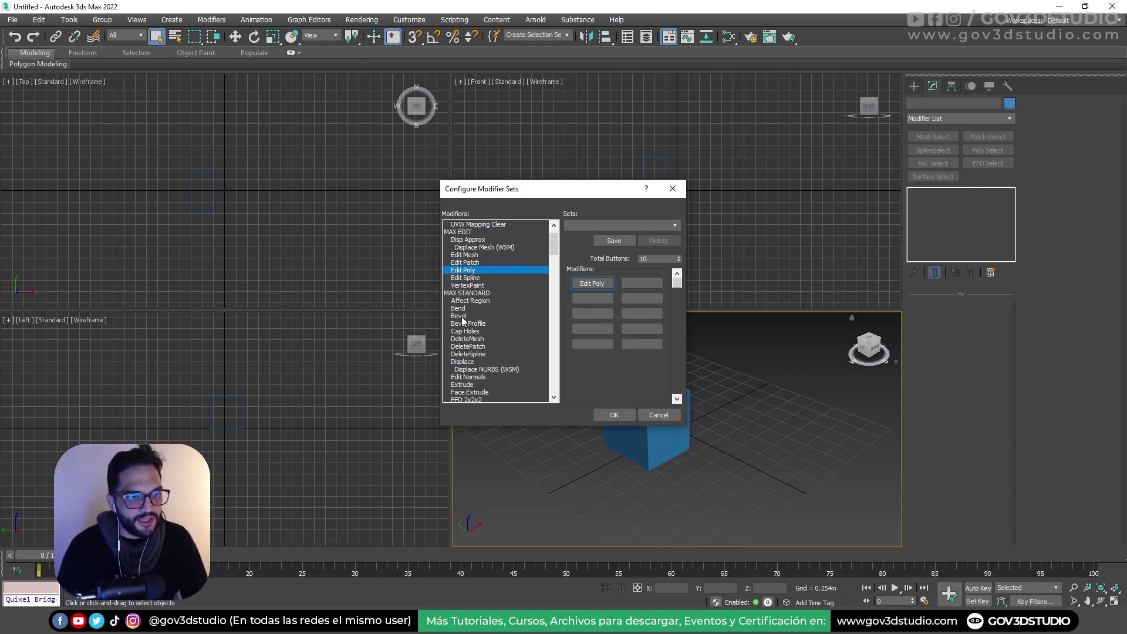
click(462, 317)
click(632, 281)
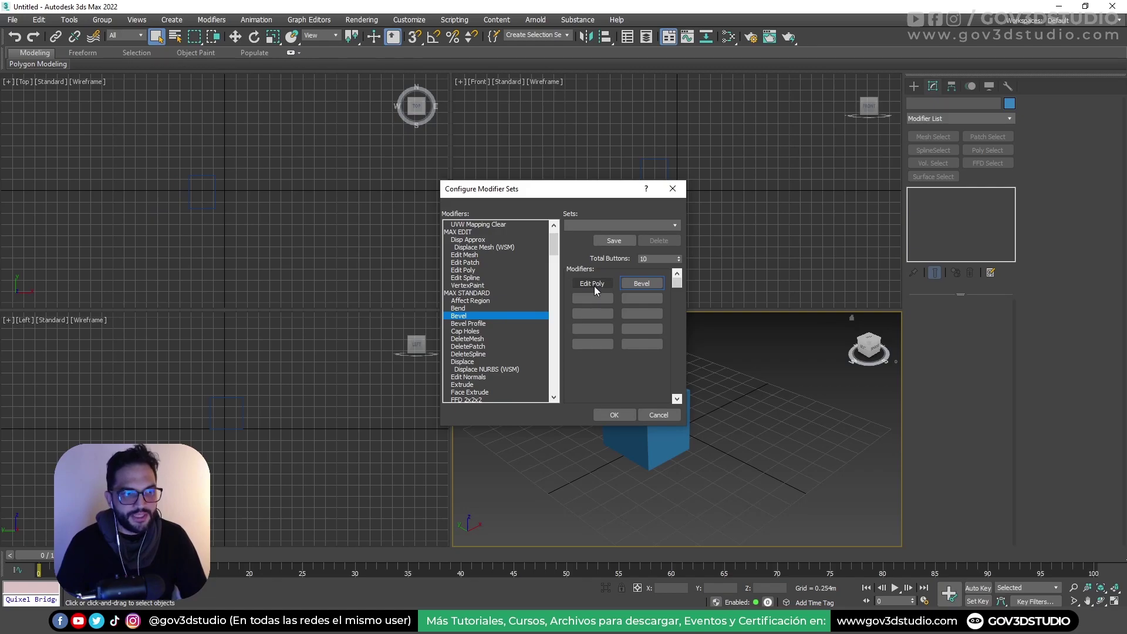
scroll(478, 347, down, 1)
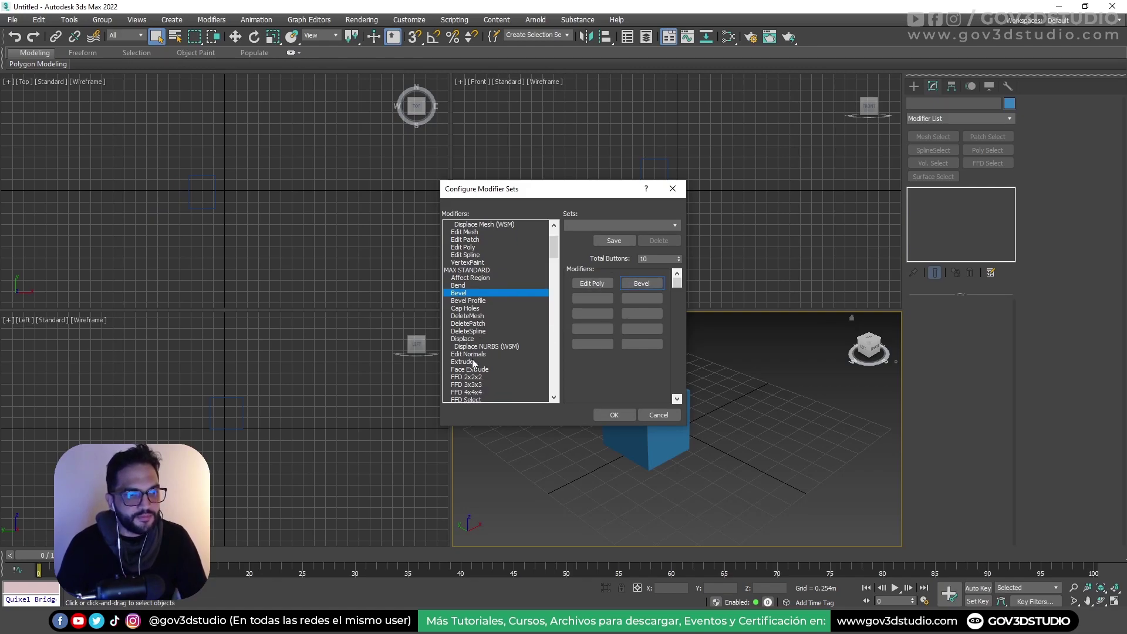
click(477, 362)
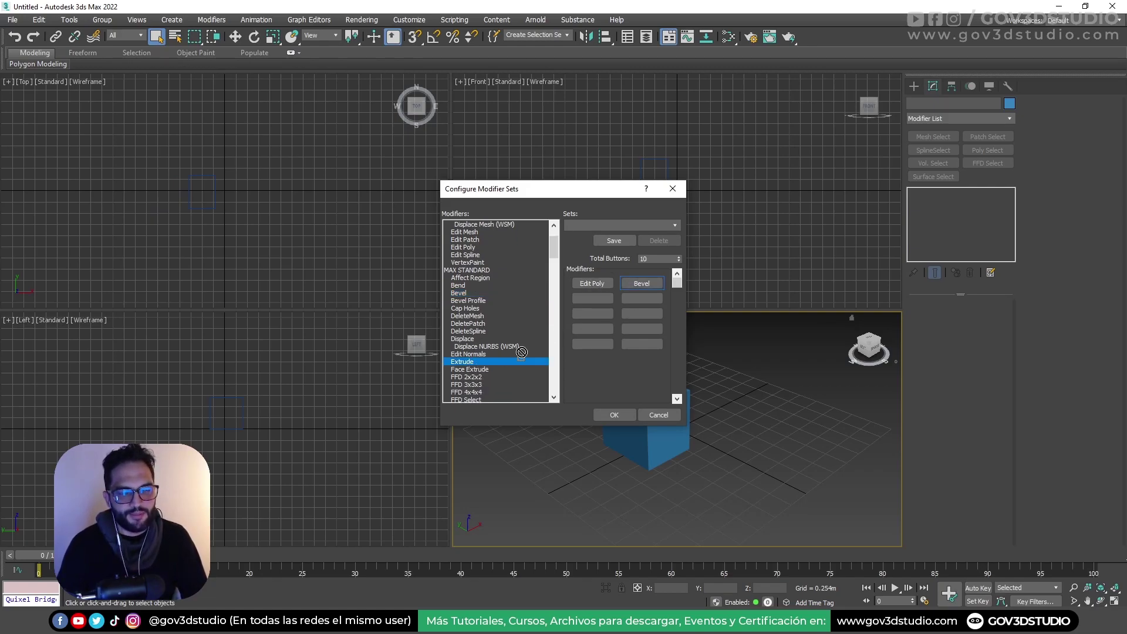
click(590, 298)
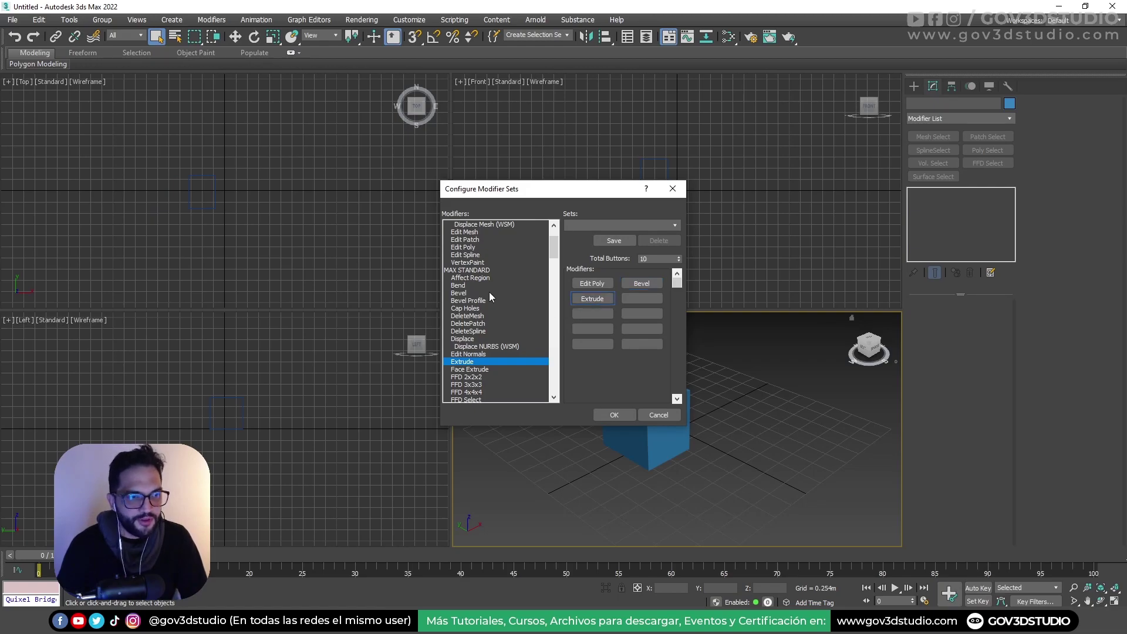
scroll(488, 294, down, 2)
scroll(488, 298, down, 1)
scroll(488, 298, down, 1)
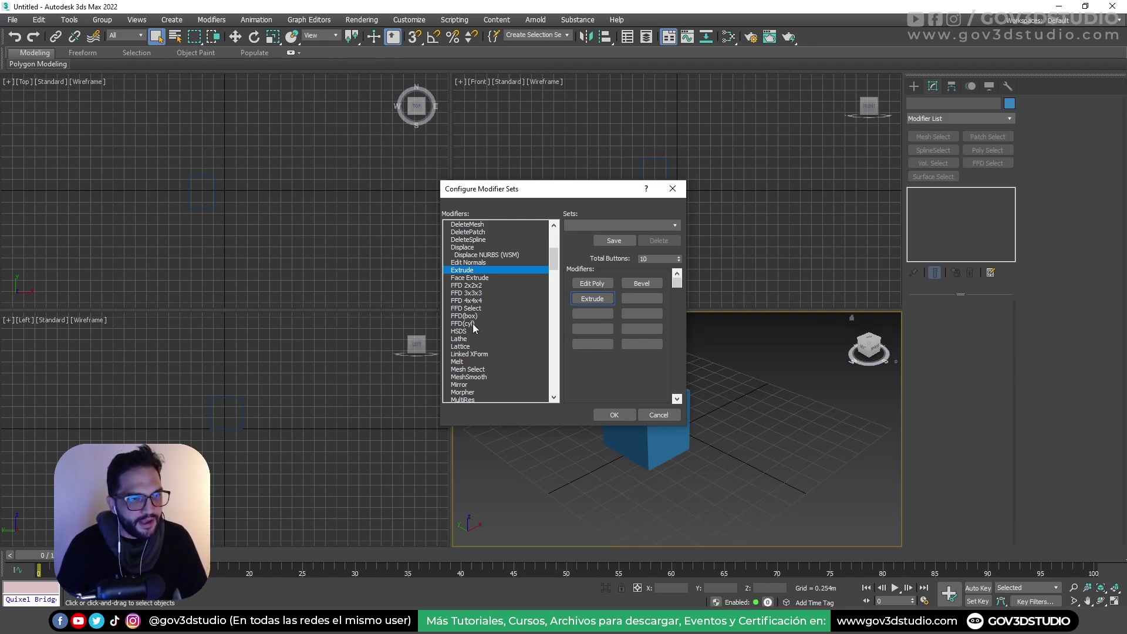
Add FFD(box) and Shell to the next two empty button slots.
drag(463, 317, 642, 298)
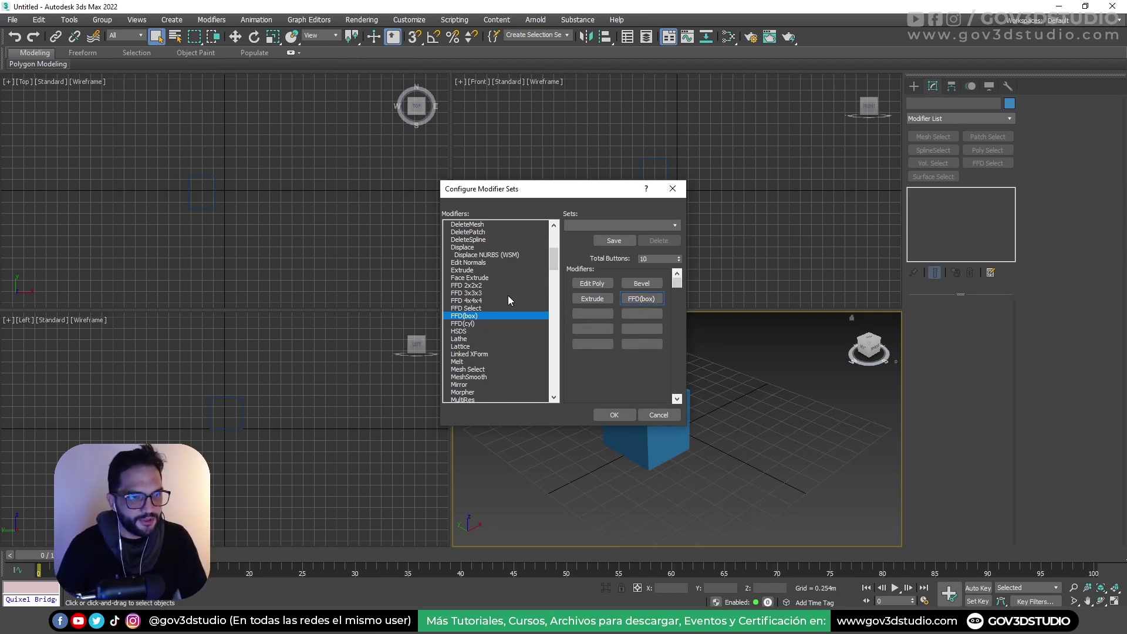
scroll(508, 294, down, 1)
scroll(488, 308, down, 1)
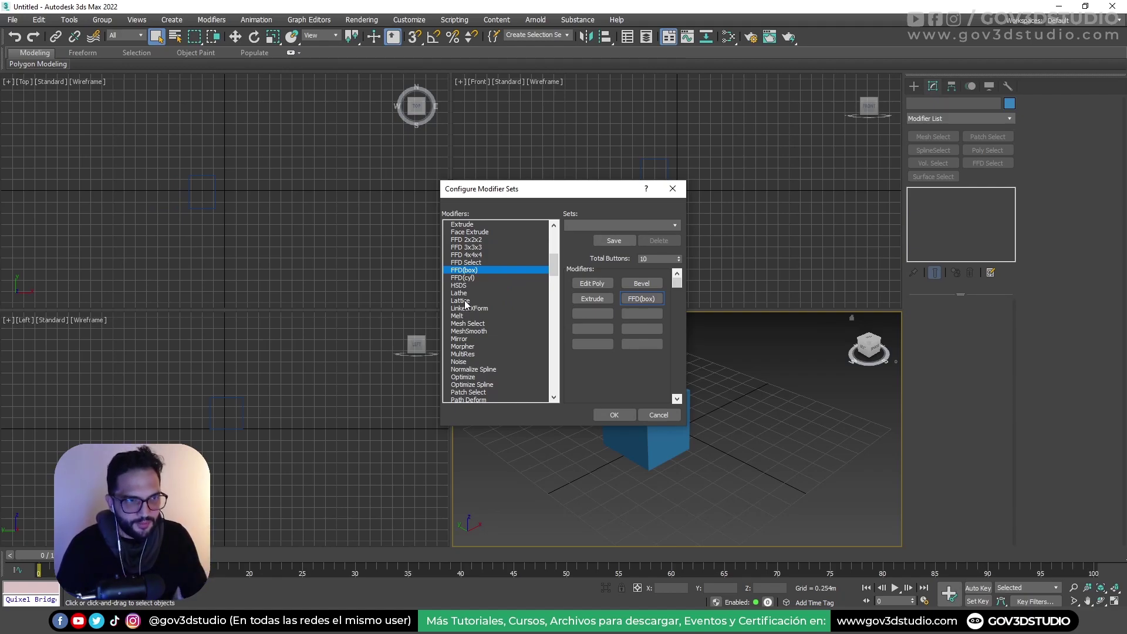
scroll(466, 303, down, 1)
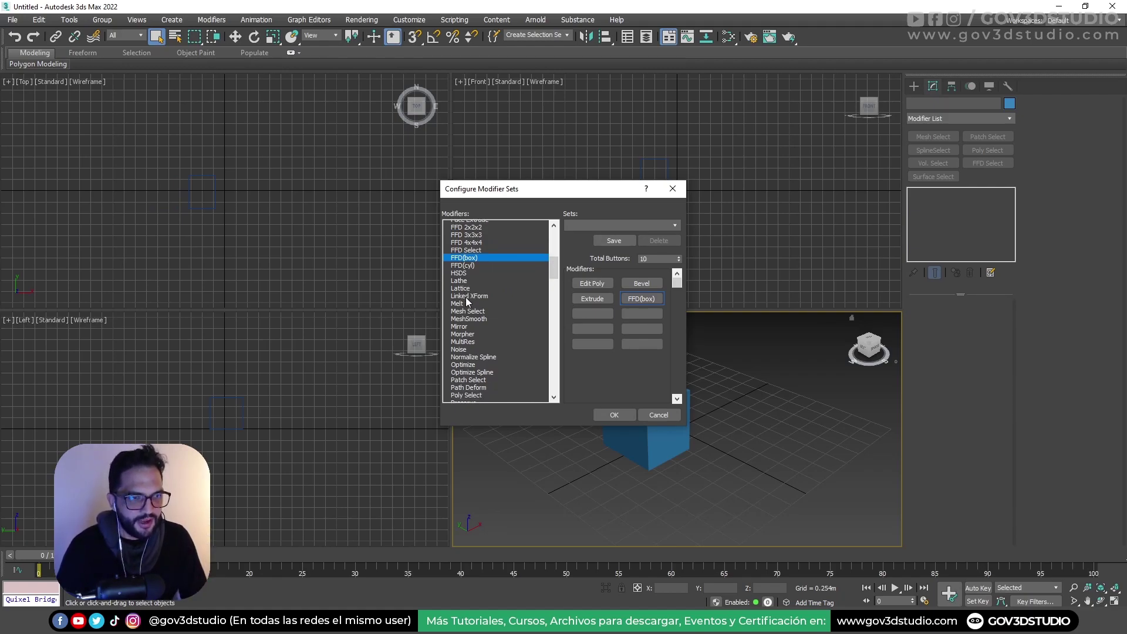
scroll(466, 303, down, 1)
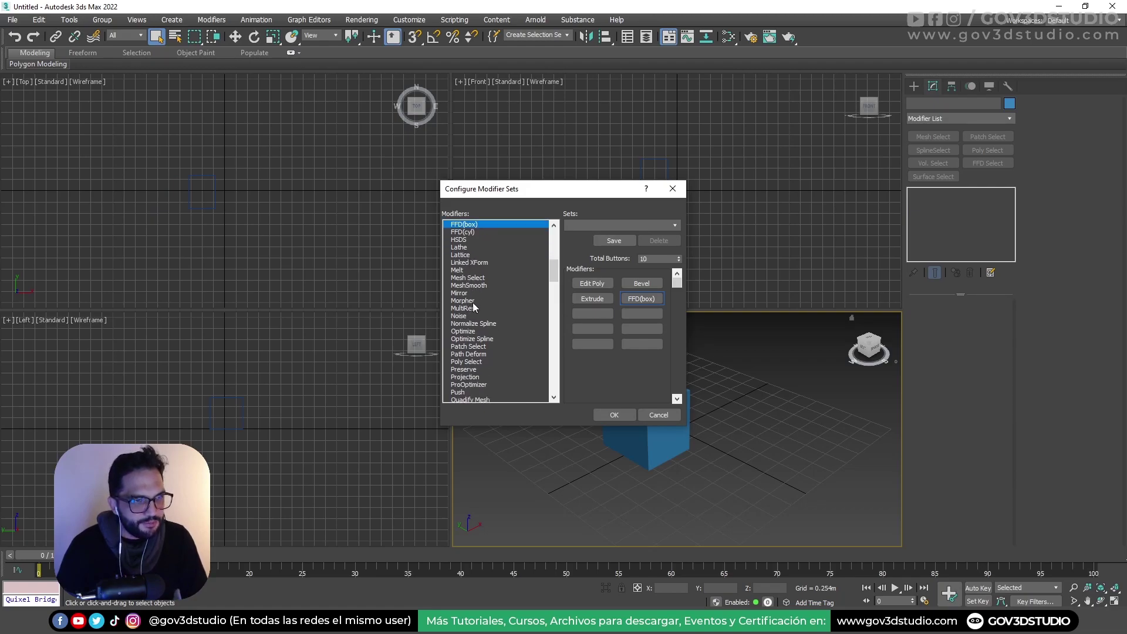
scroll(473, 306, down, 1)
scroll(473, 306, down, 1)
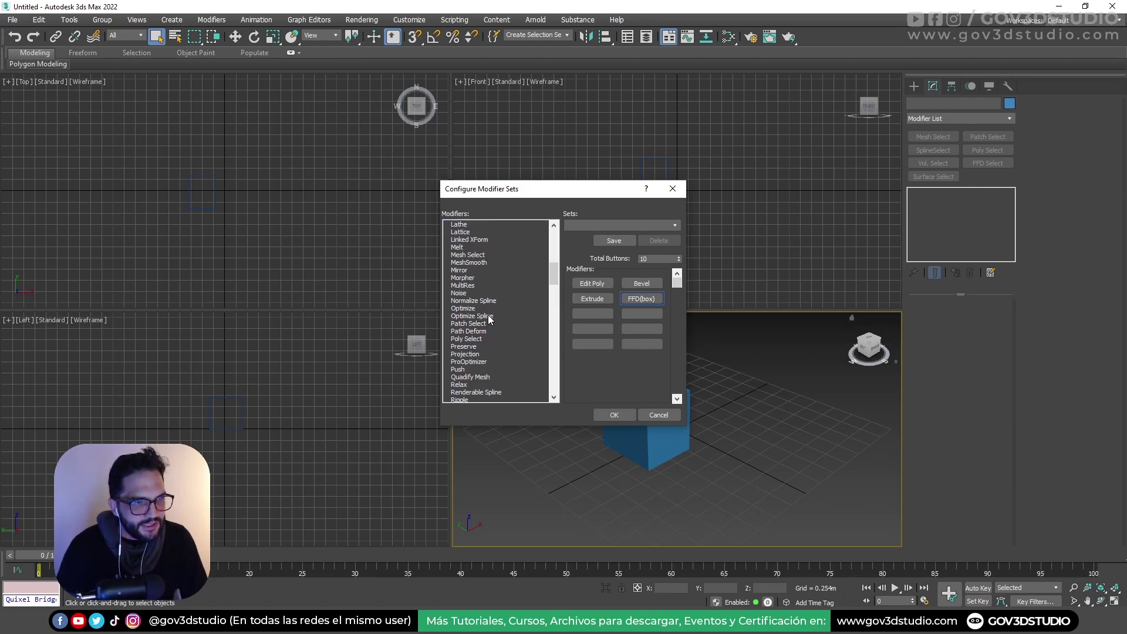
scroll(489, 319, down, 1)
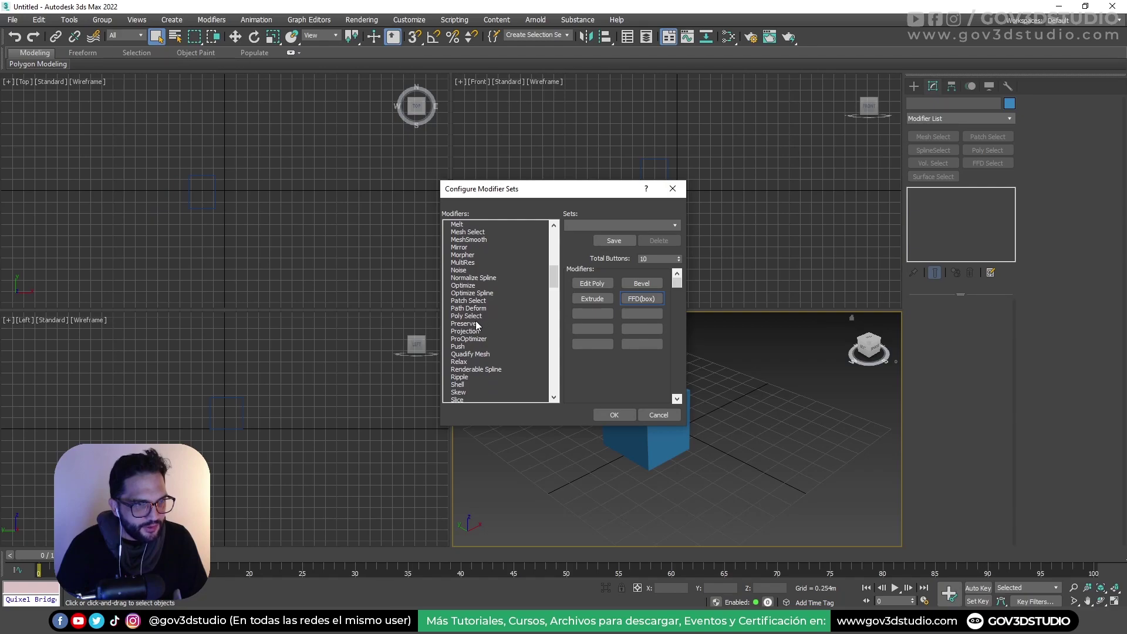
scroll(486, 338, down, 1)
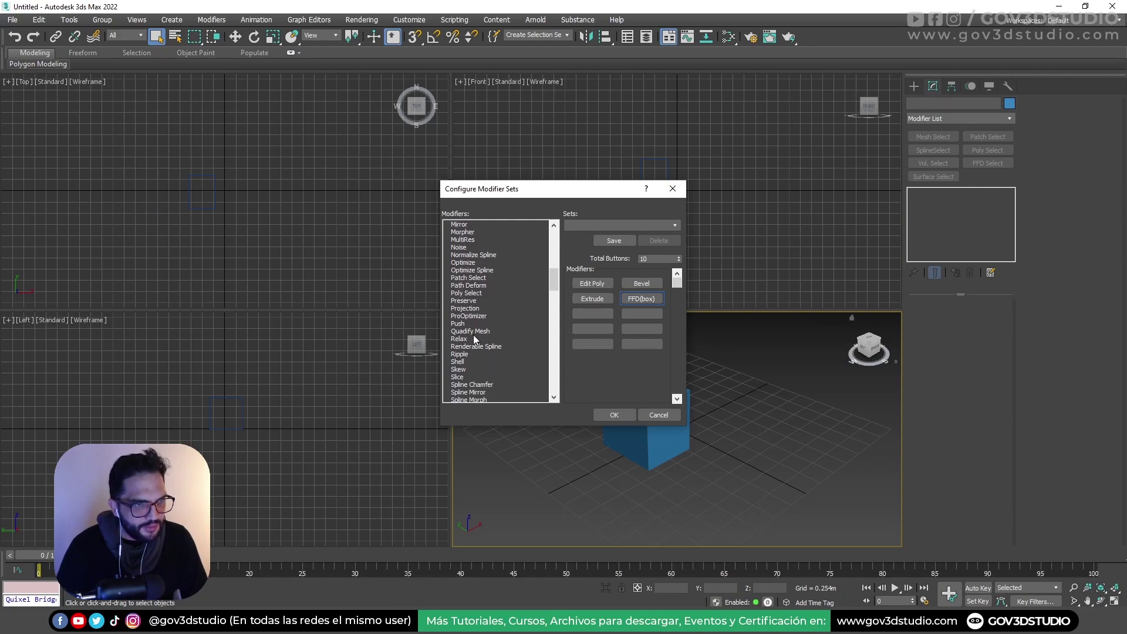
scroll(516, 314, down, 1)
scroll(516, 309, down, 2)
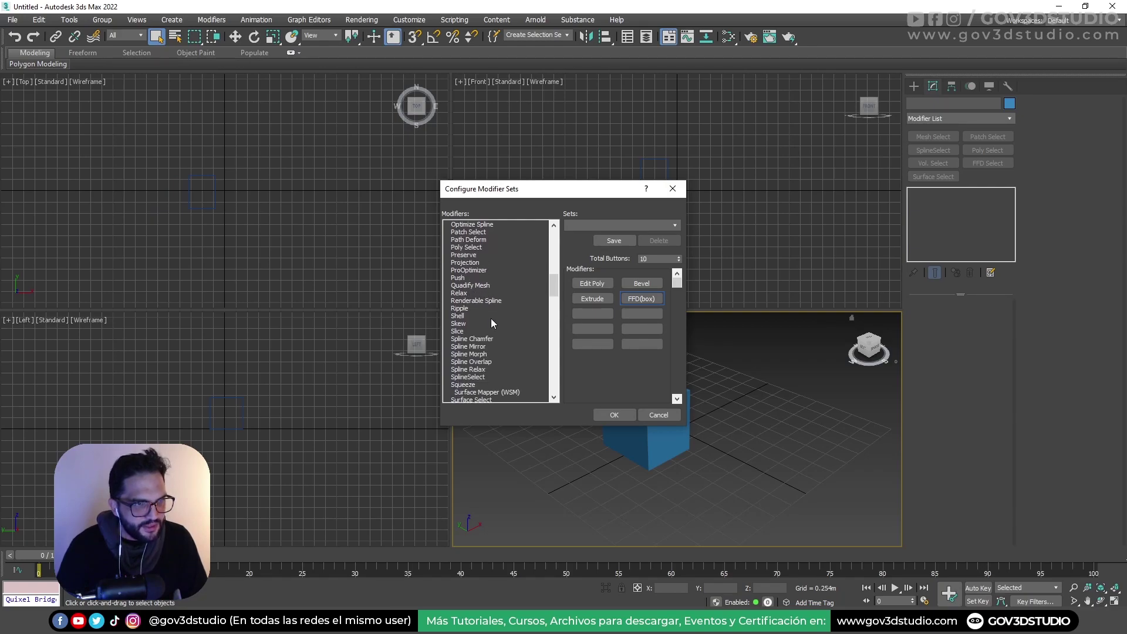
drag(463, 317, 608, 311)
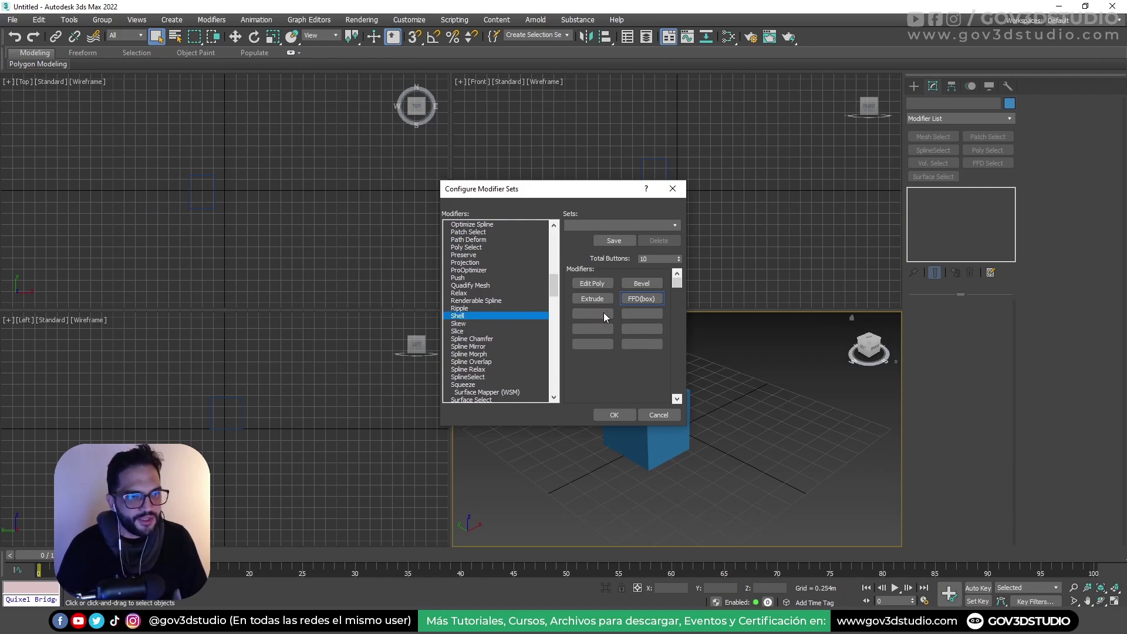
drag(603, 312, 603, 312)
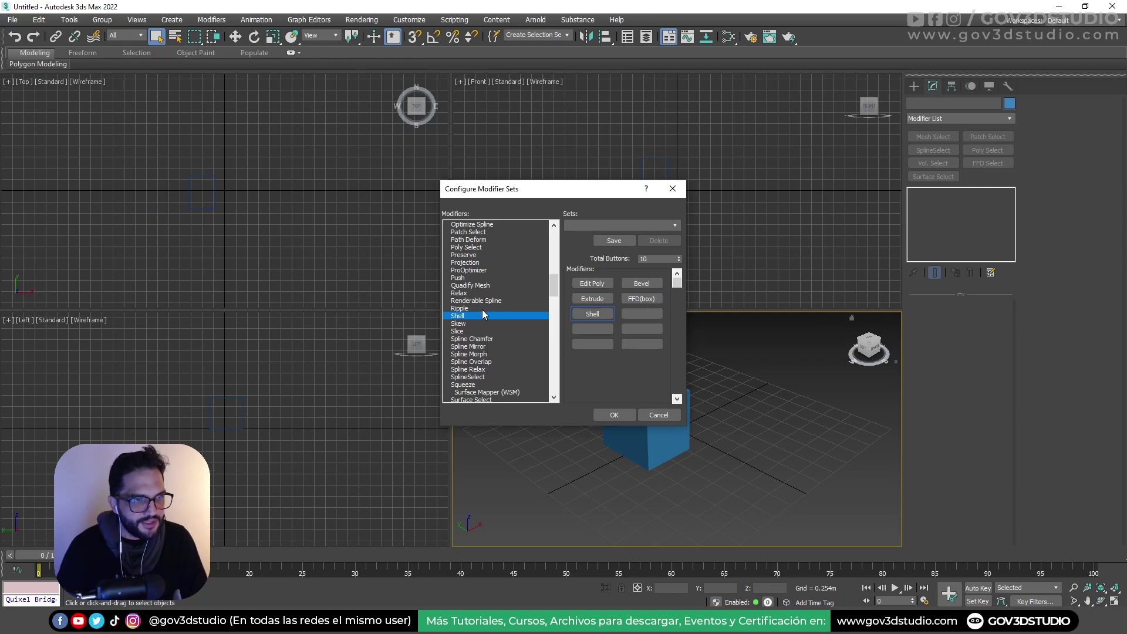
Add Symmetry, TurboSmooth and XForm to the set's empty slots.
scroll(482, 314, down, 1)
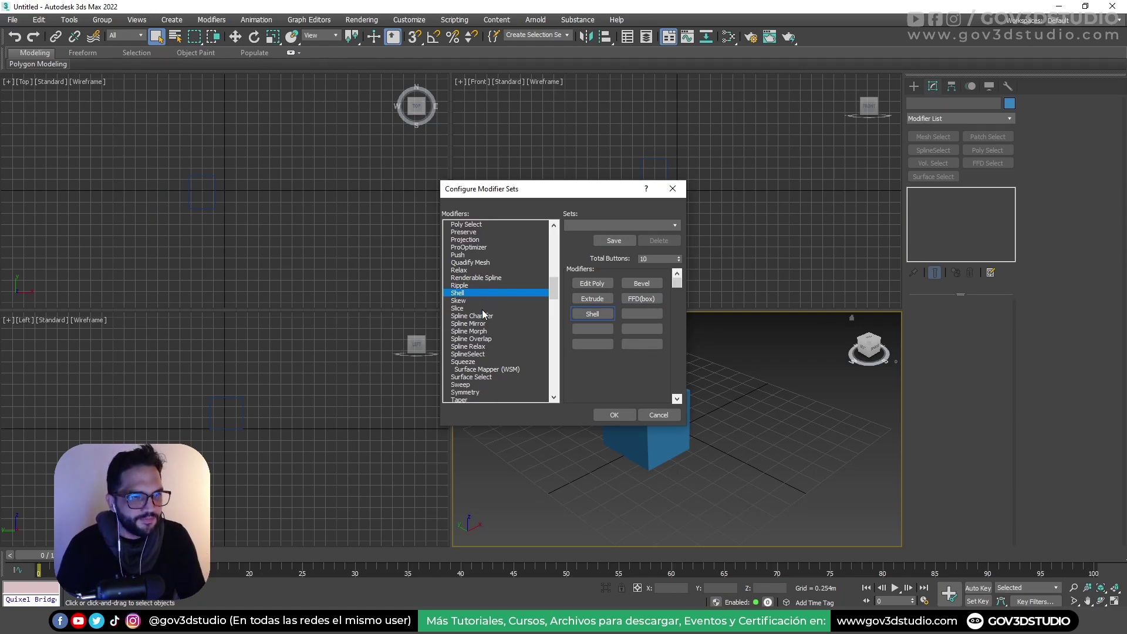
scroll(482, 308, down, 1)
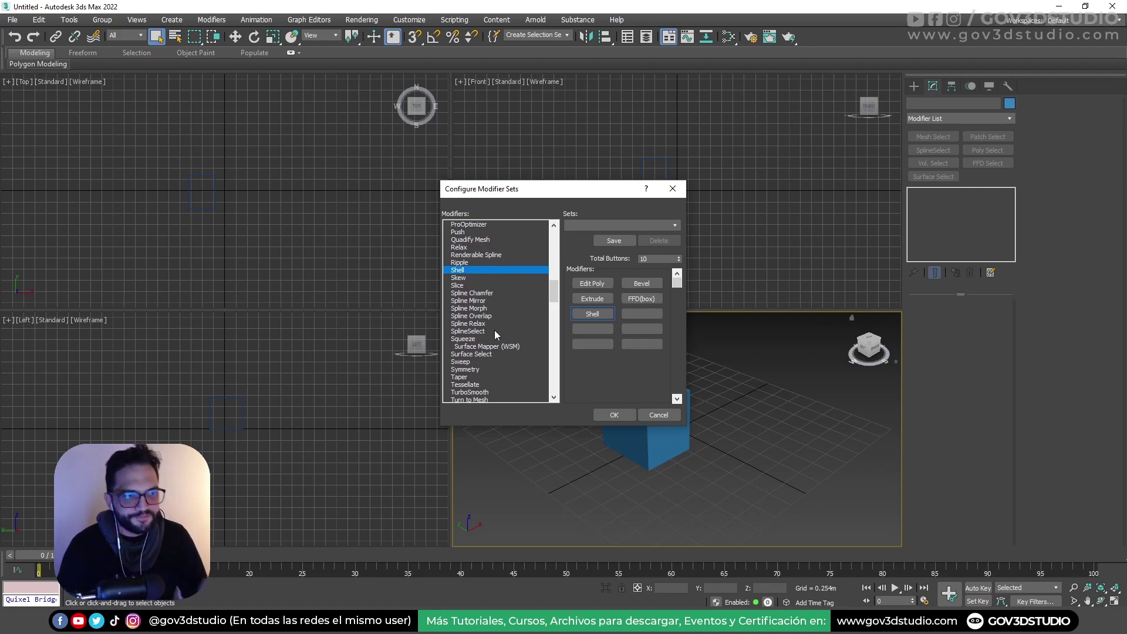
scroll(492, 312, down, 1)
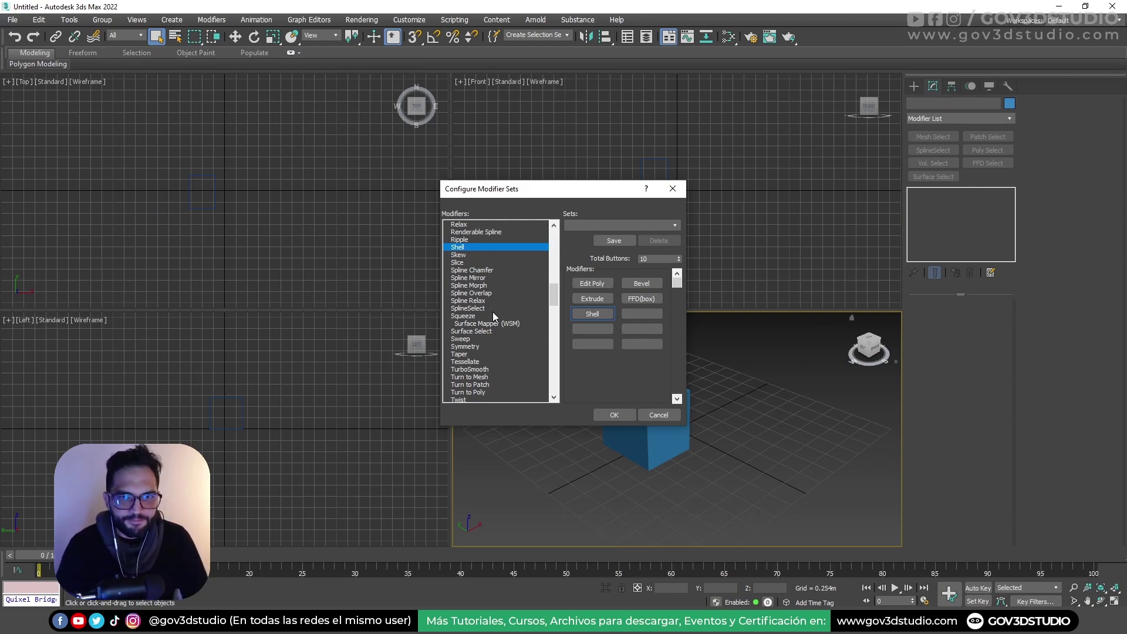
scroll(492, 295, down, 1)
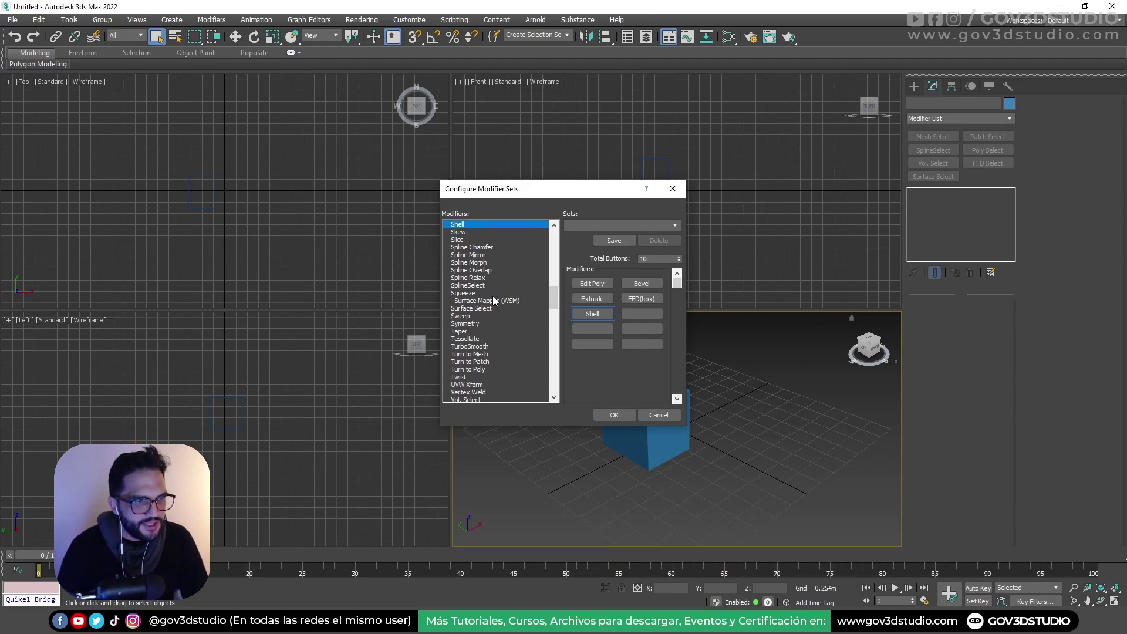
drag(472, 325, 642, 314)
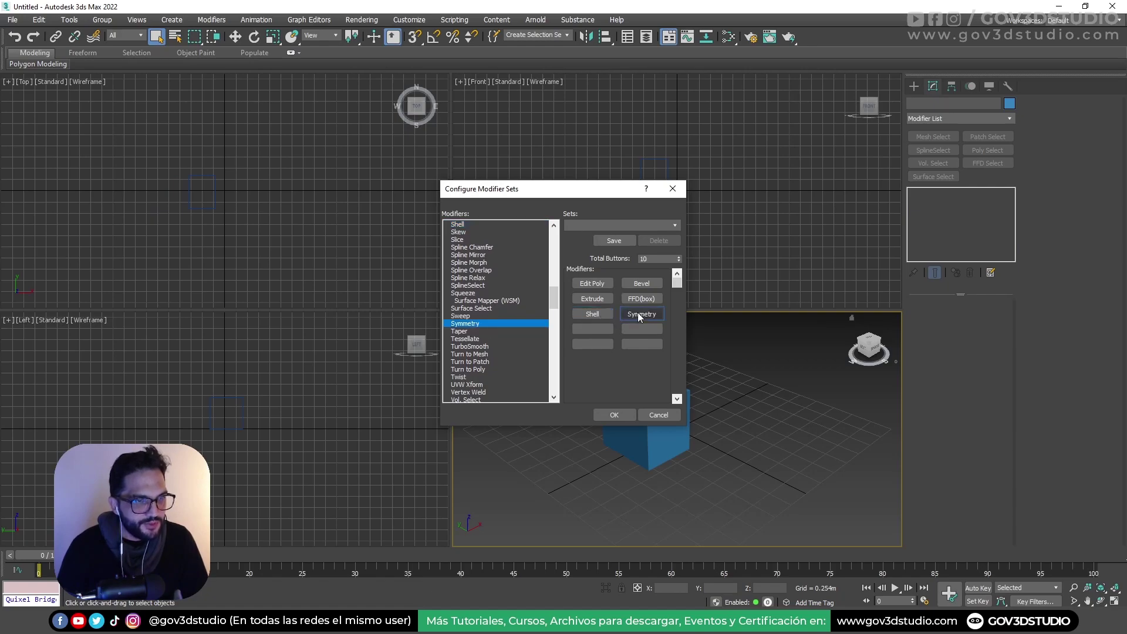
drag(469, 346, 640, 334)
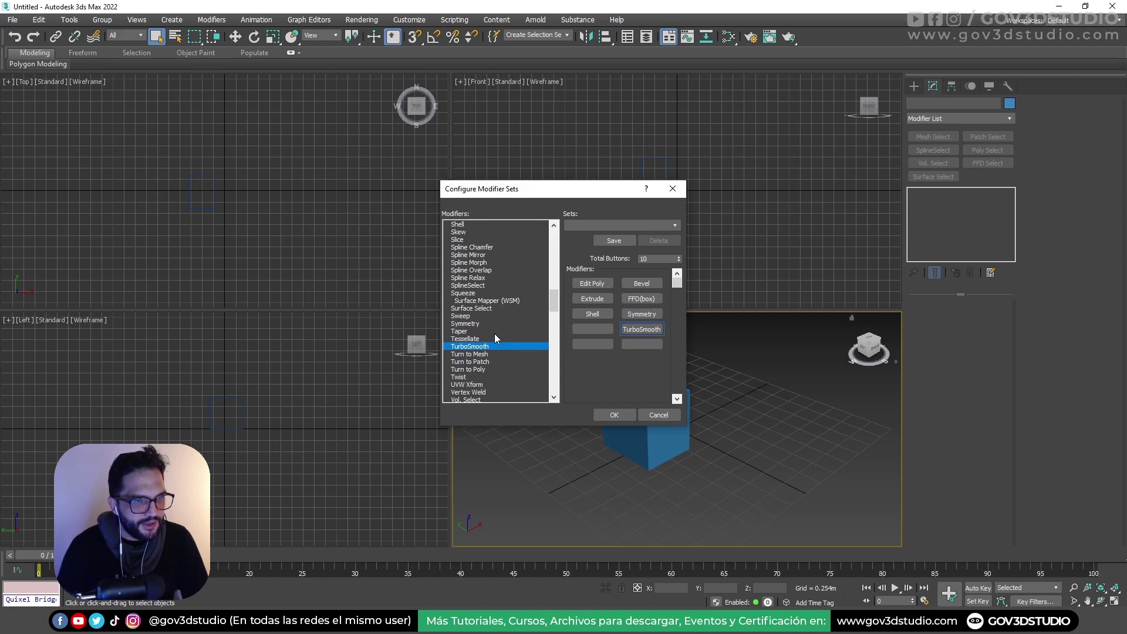
scroll(494, 333, down, 2)
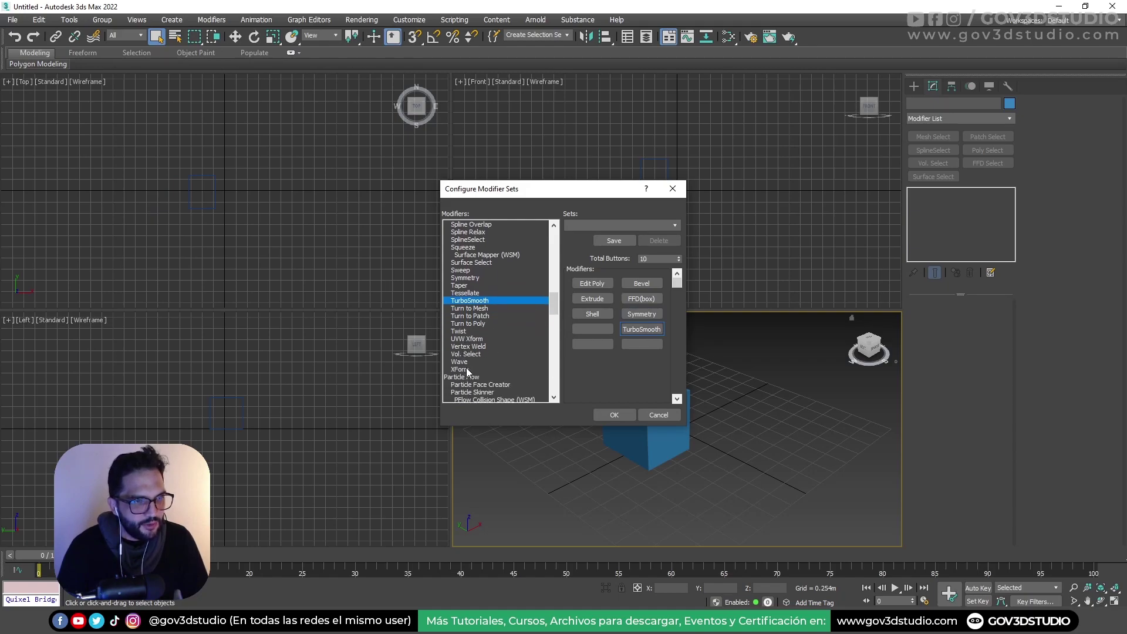
scroll(492, 341, down, 1)
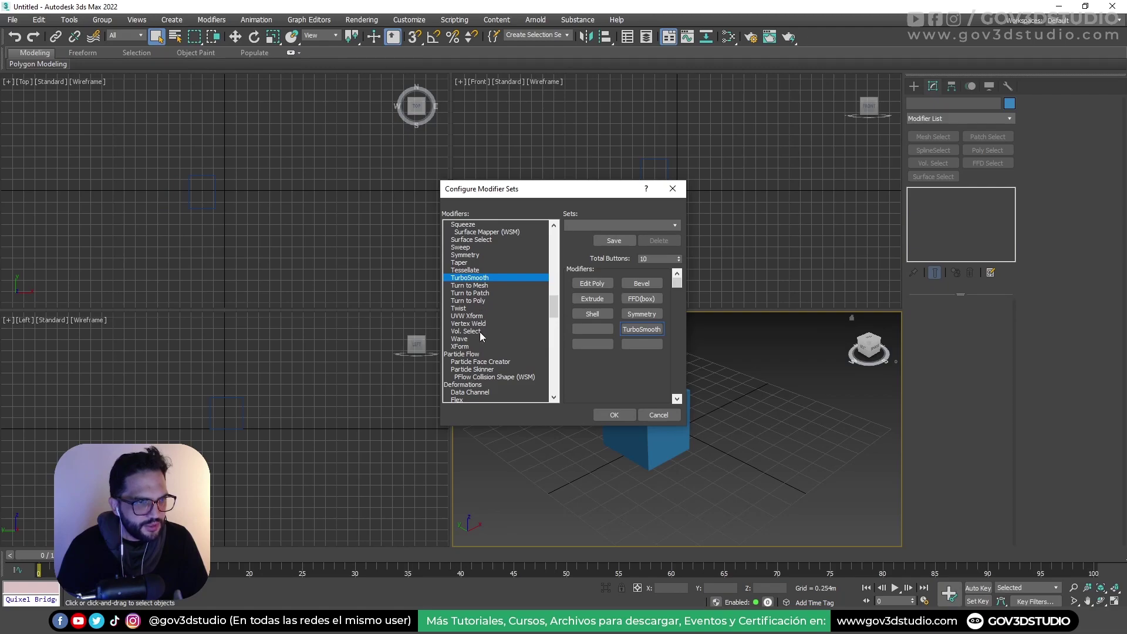
scroll(480, 335, down, 1)
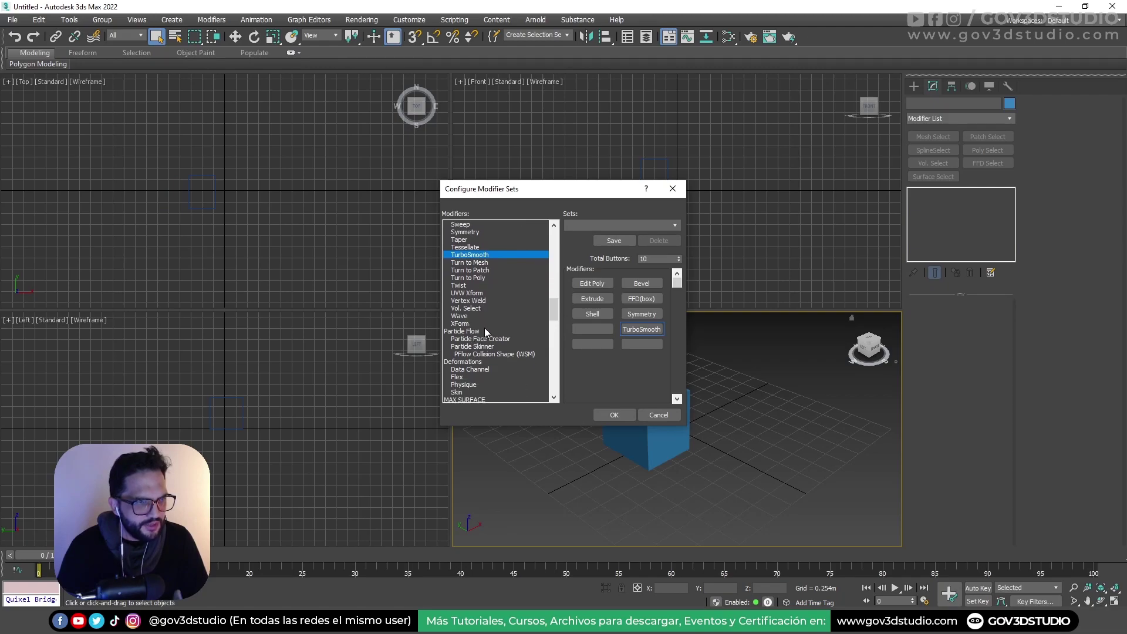
mouse_move(461, 324)
mouse_down()
mouse_move(608, 329)
mouse_move(640, 344)
mouse_up()
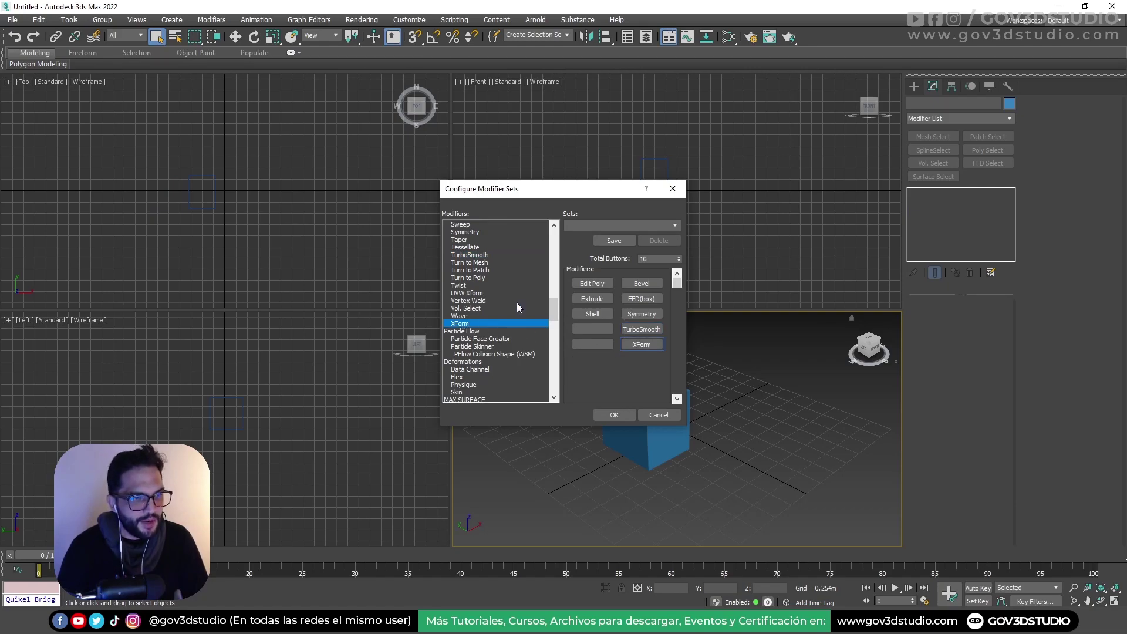
Find Chamfer in the Modifiers list and add it to the remaining empty slot.
scroll(516, 305, down, 1)
scroll(515, 305, down, 2)
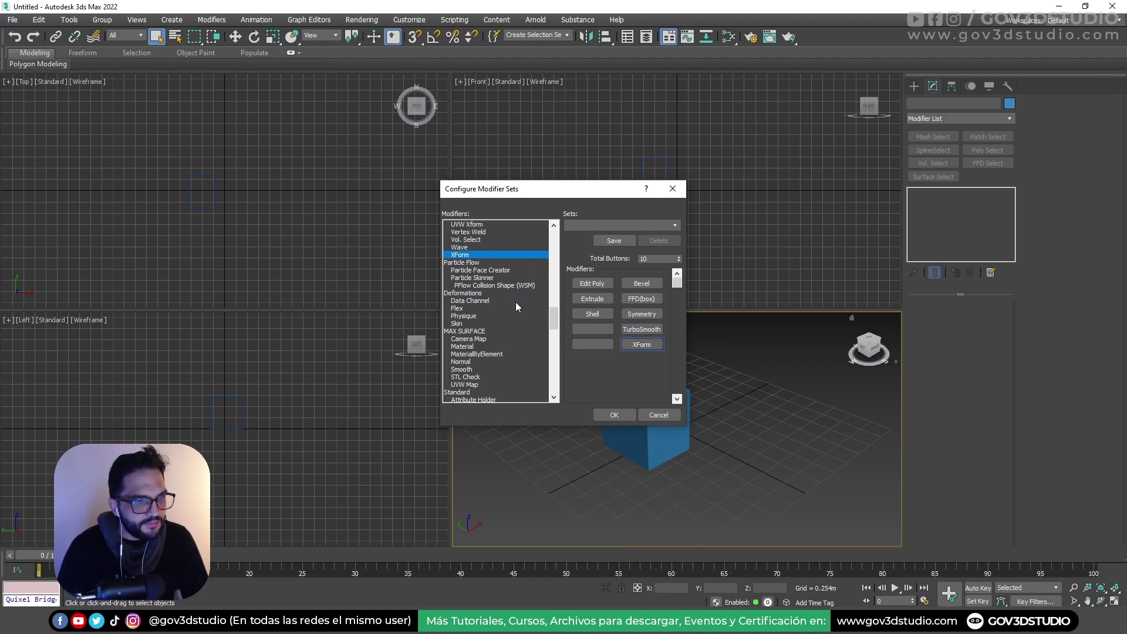
scroll(493, 283, up, 1)
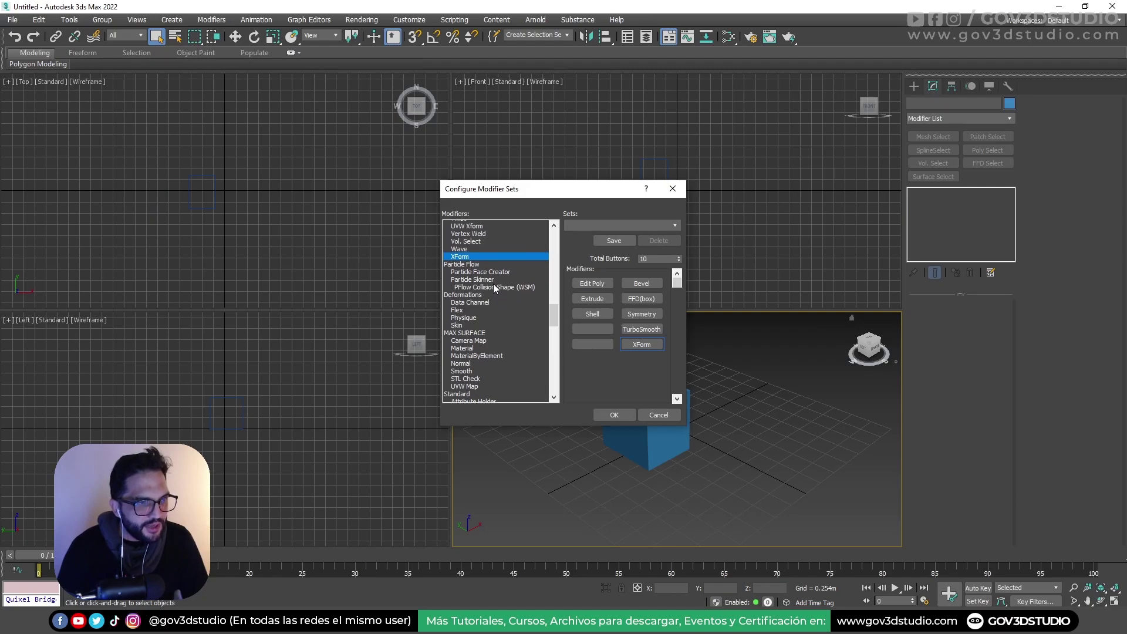
scroll(493, 284, up, 1)
scroll(493, 276, up, 1)
scroll(493, 275, down, 1)
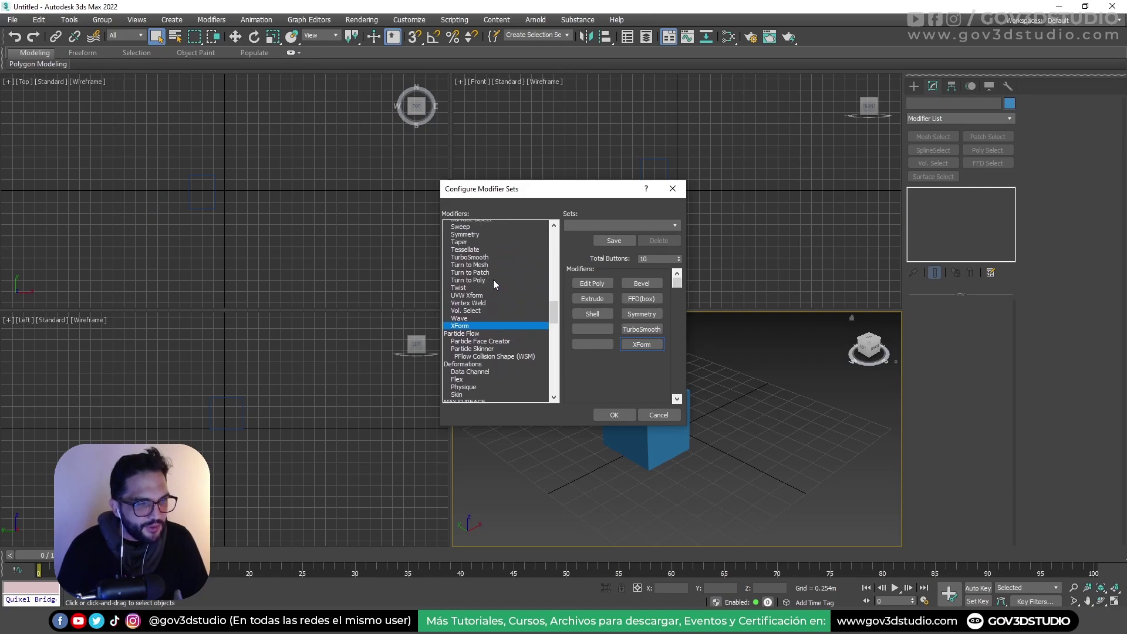
scroll(493, 279, down, 2)
scroll(470, 258, down, 1)
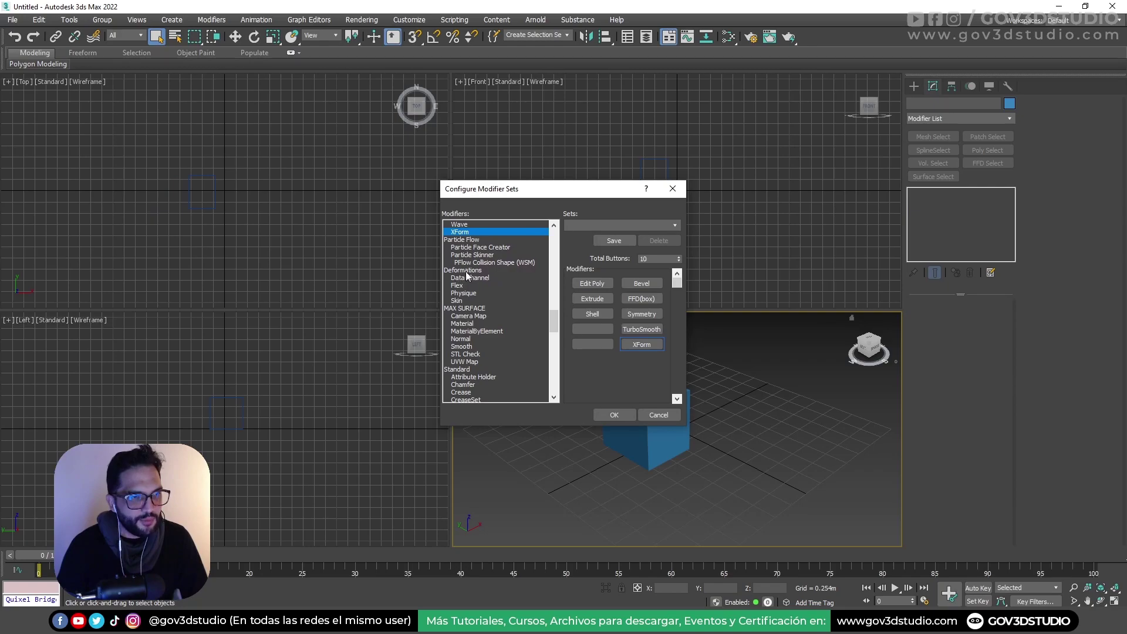
scroll(469, 282, down, 1)
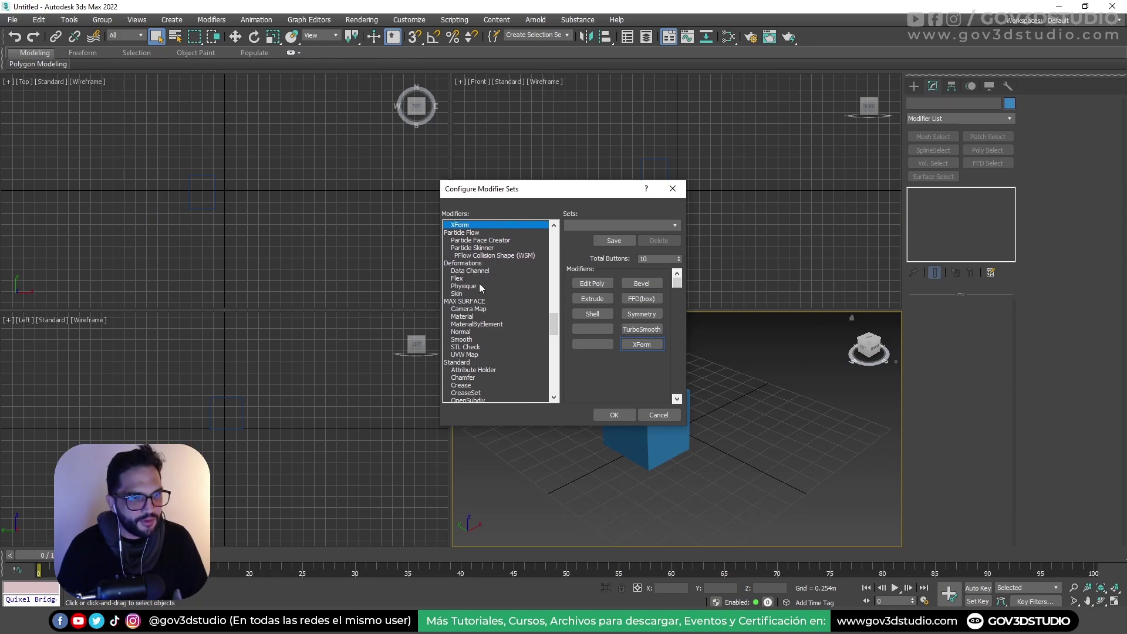
scroll(479, 283, down, 1)
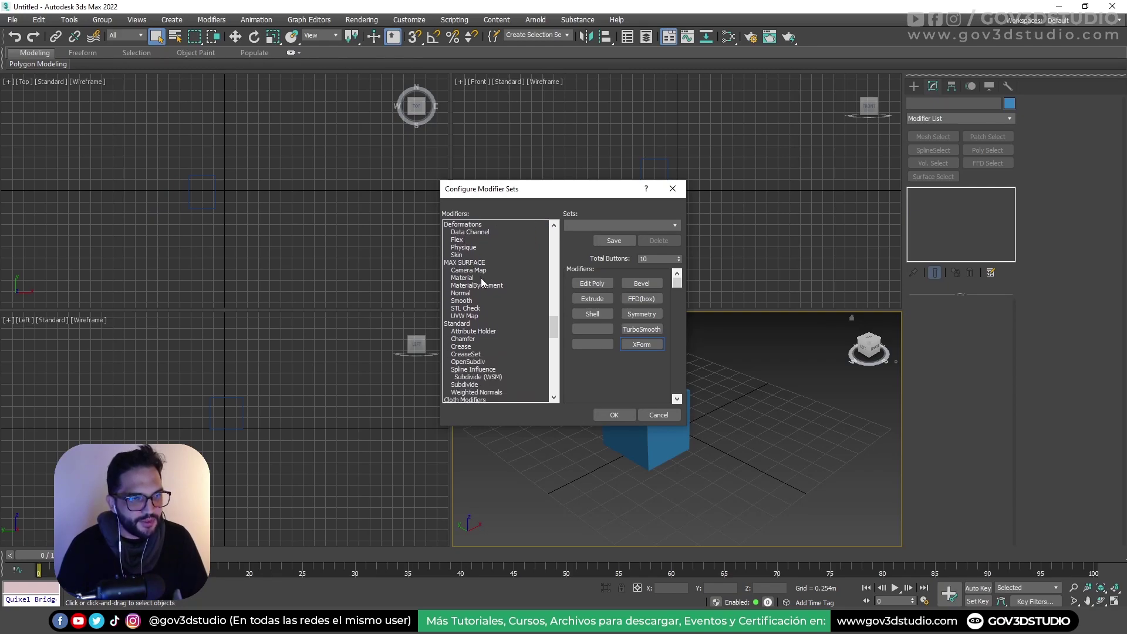
scroll(481, 281, down, 3)
drag(463, 270, 592, 329)
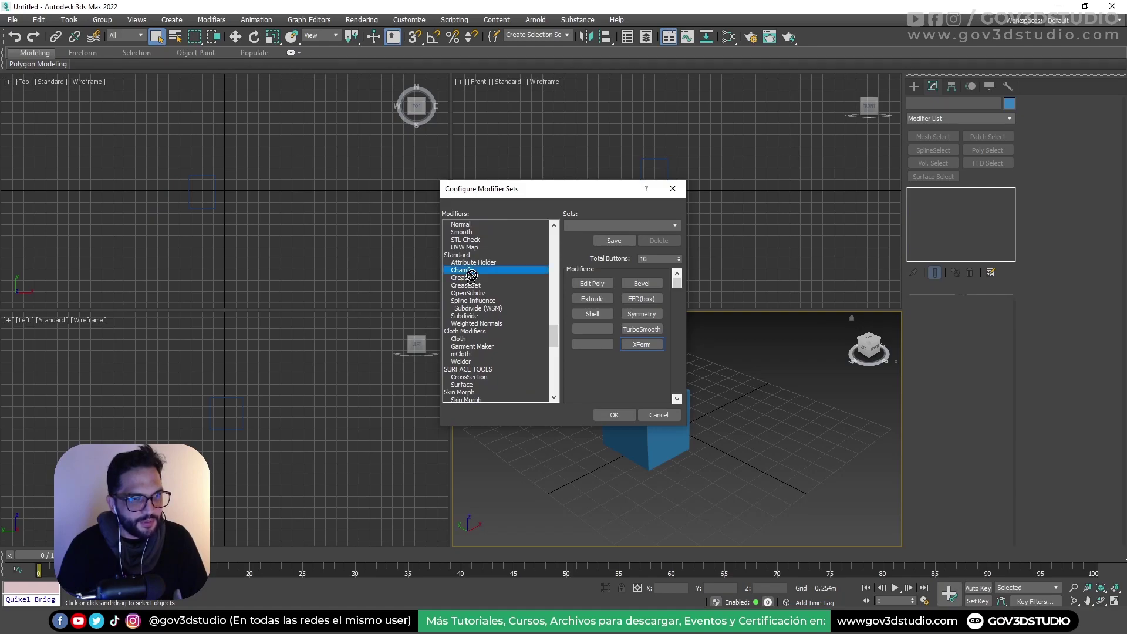
Raise Total Buttons from 10 to 12 and scroll down the Modifiers list.
click(680, 258)
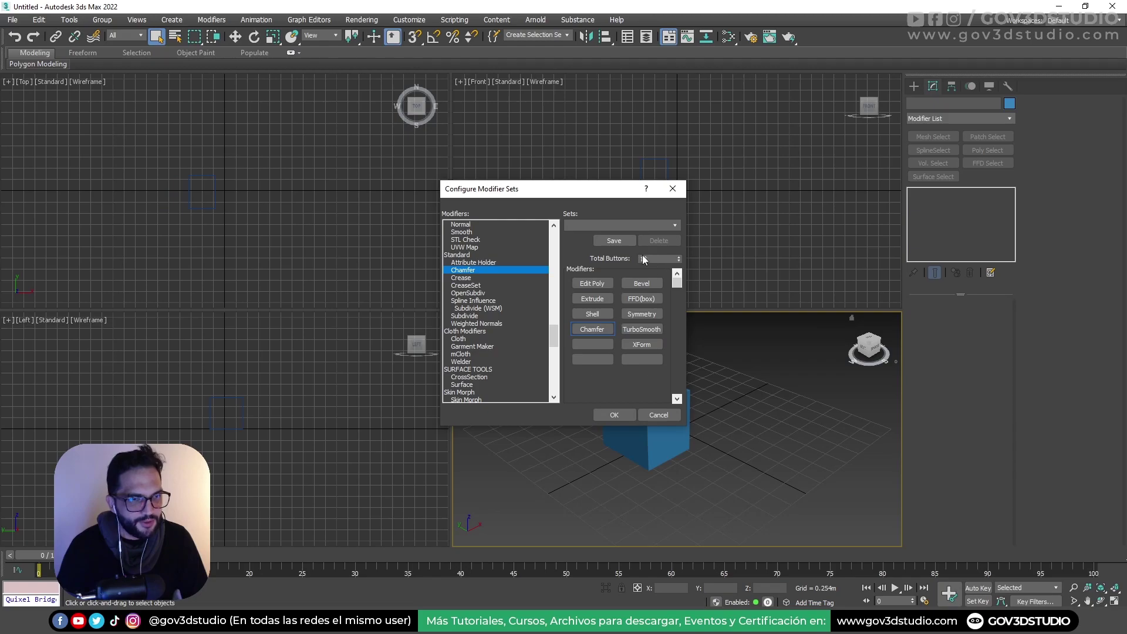
scroll(498, 306, down, 1)
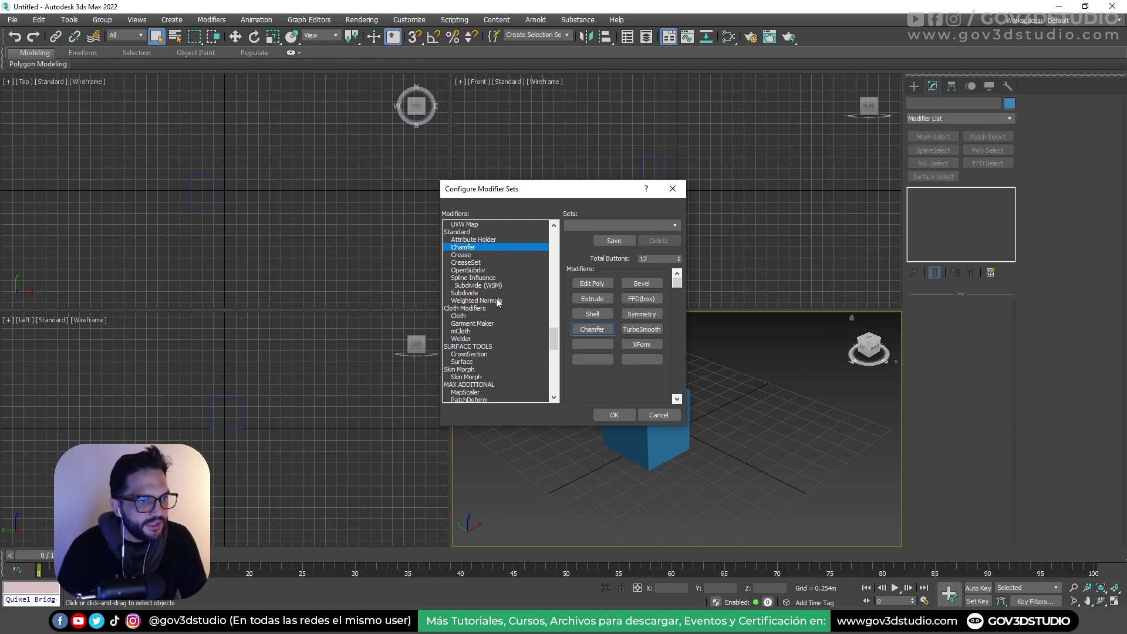
scroll(497, 302, down, 1)
scroll(496, 295, down, 1)
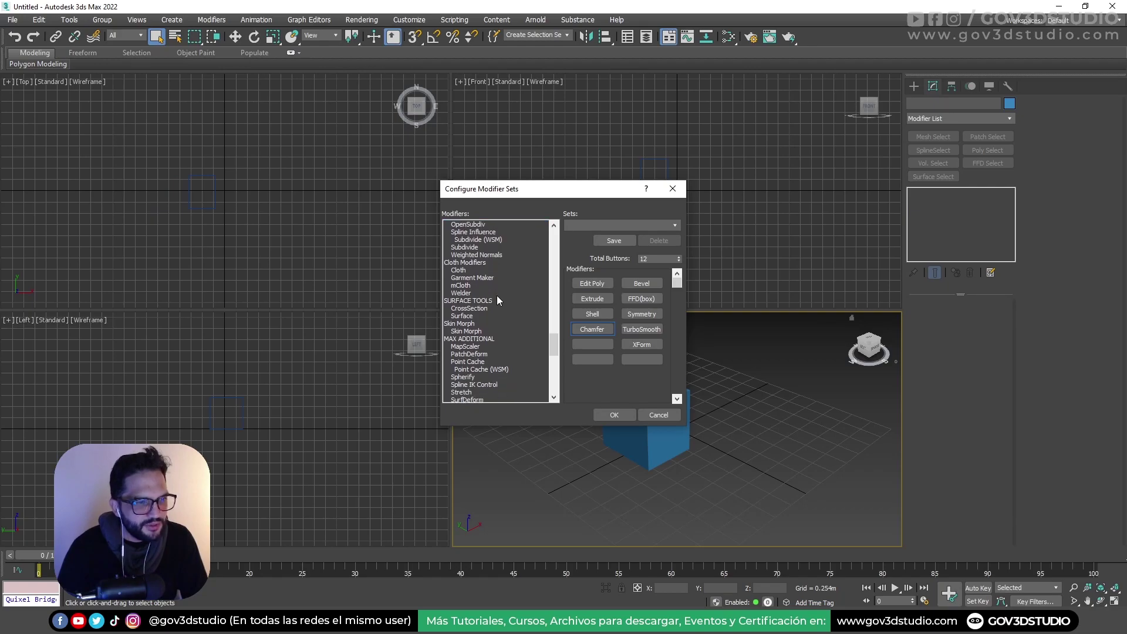
scroll(494, 303, down, 1)
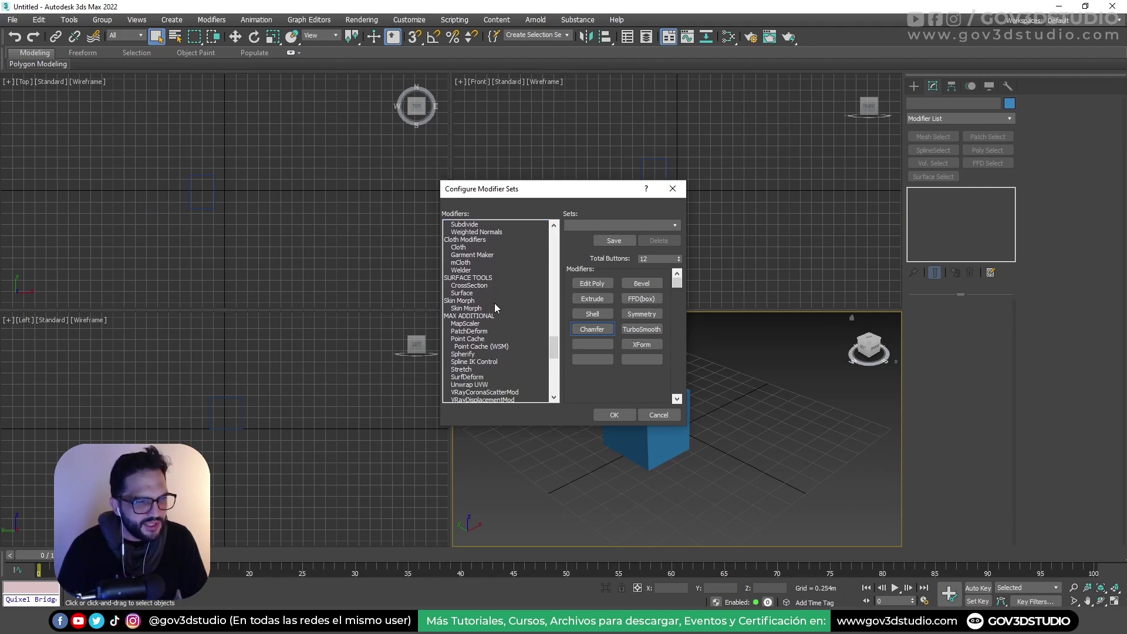
scroll(494, 303, down, 1)
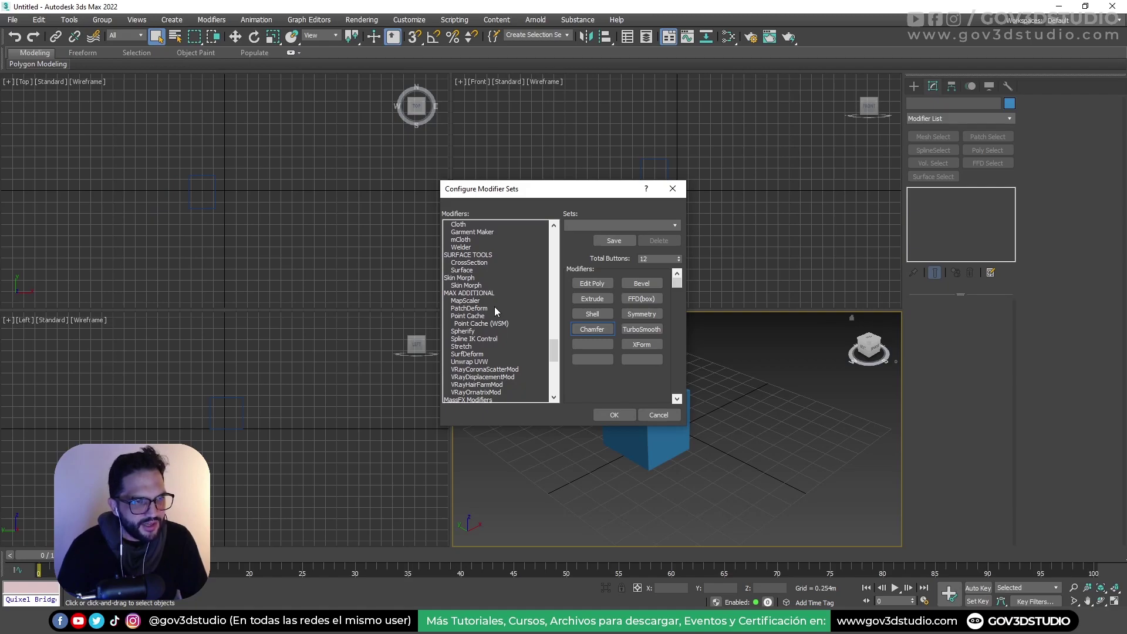
scroll(495, 307, down, 2)
scroll(494, 306, down, 1)
scroll(494, 306, down, 2)
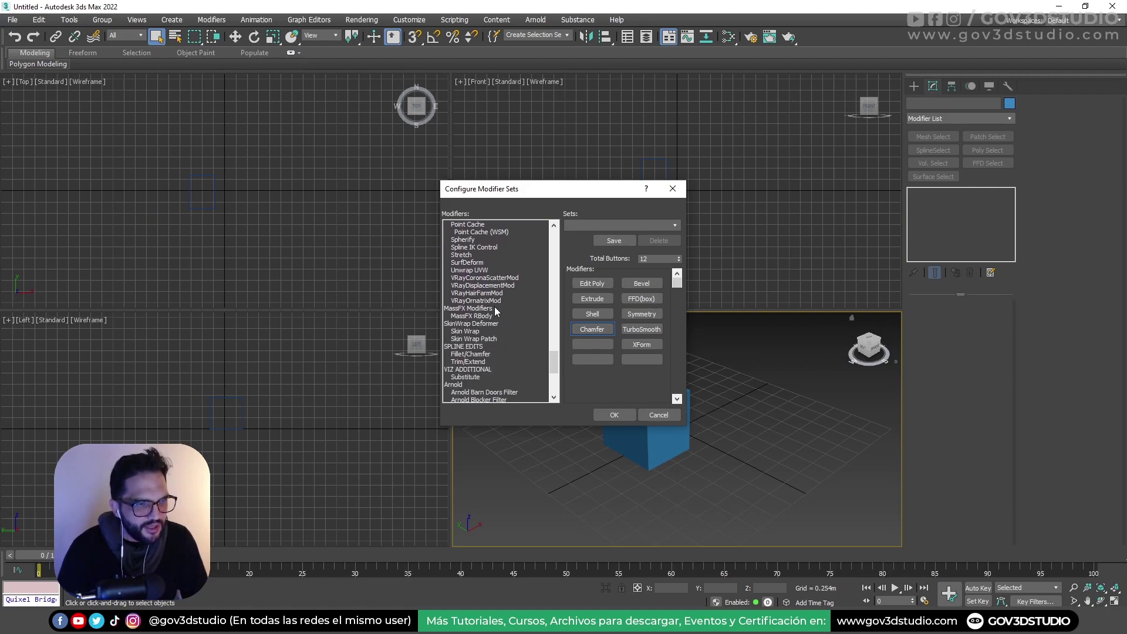
scroll(494, 306, down, 1)
scroll(495, 306, down, 1)
scroll(494, 307, down, 2)
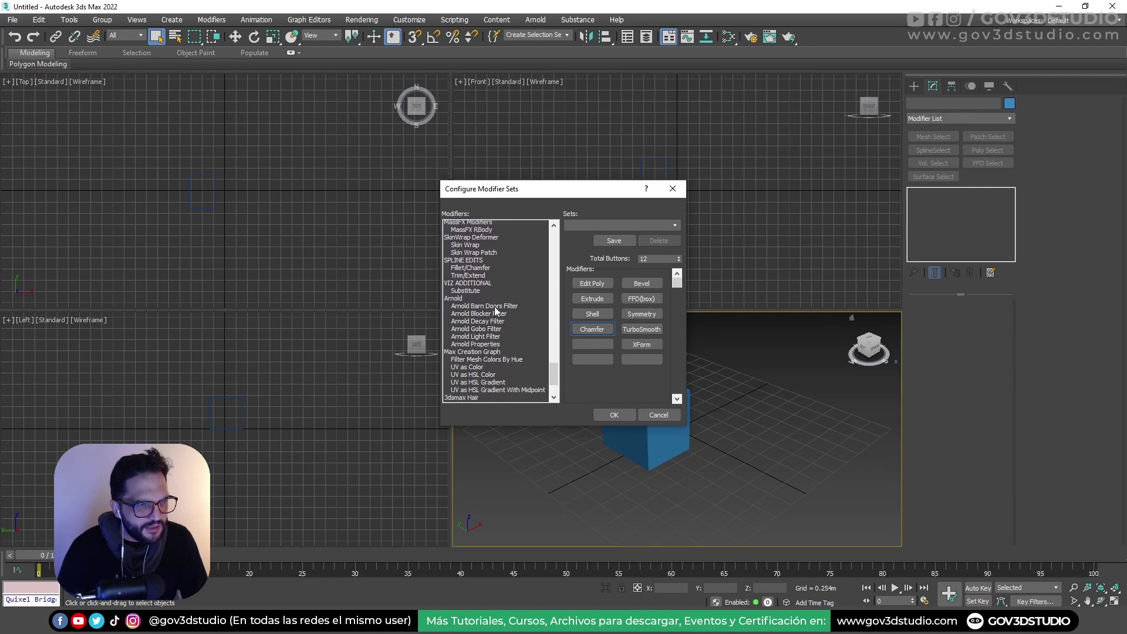
scroll(495, 306, down, 1)
scroll(494, 307, down, 2)
scroll(494, 306, down, 1)
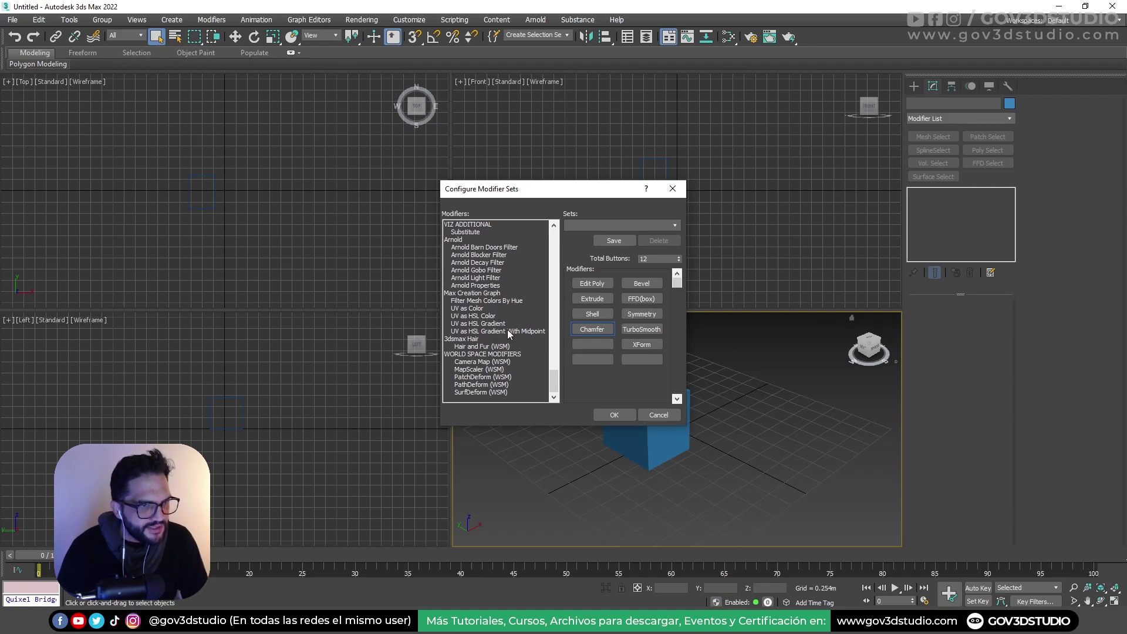
drag(553, 378, 551, 236)
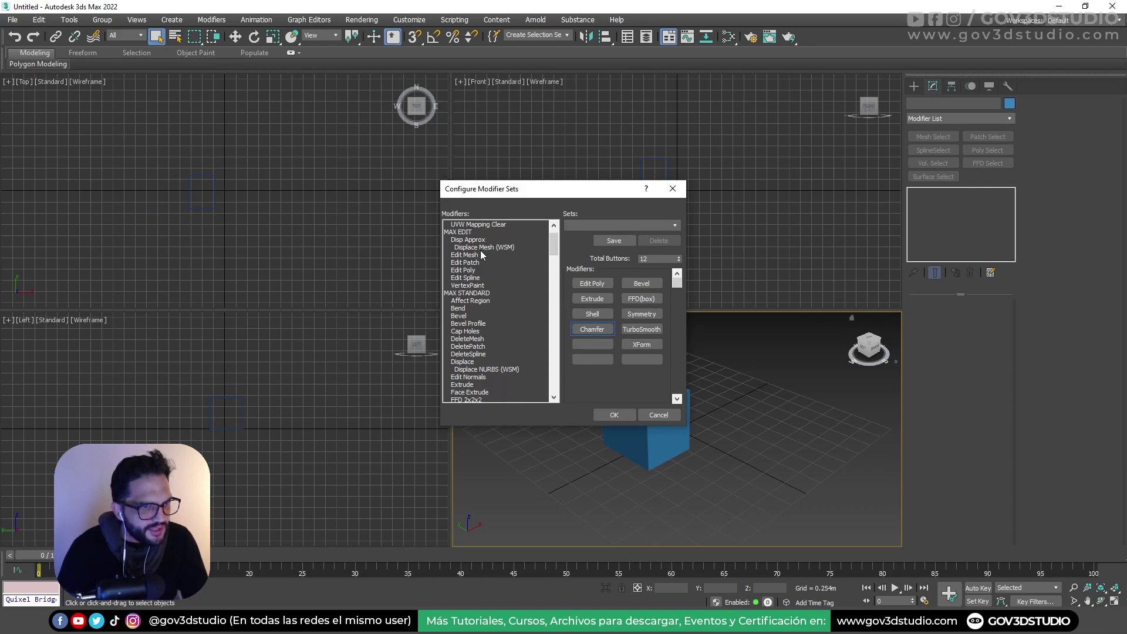
Drag Normal, UVW Map and Unwrap UVW into the remaining empty slots.
scroll(480, 261, down, 2)
scroll(480, 271, down, 3)
scroll(480, 271, down, 2)
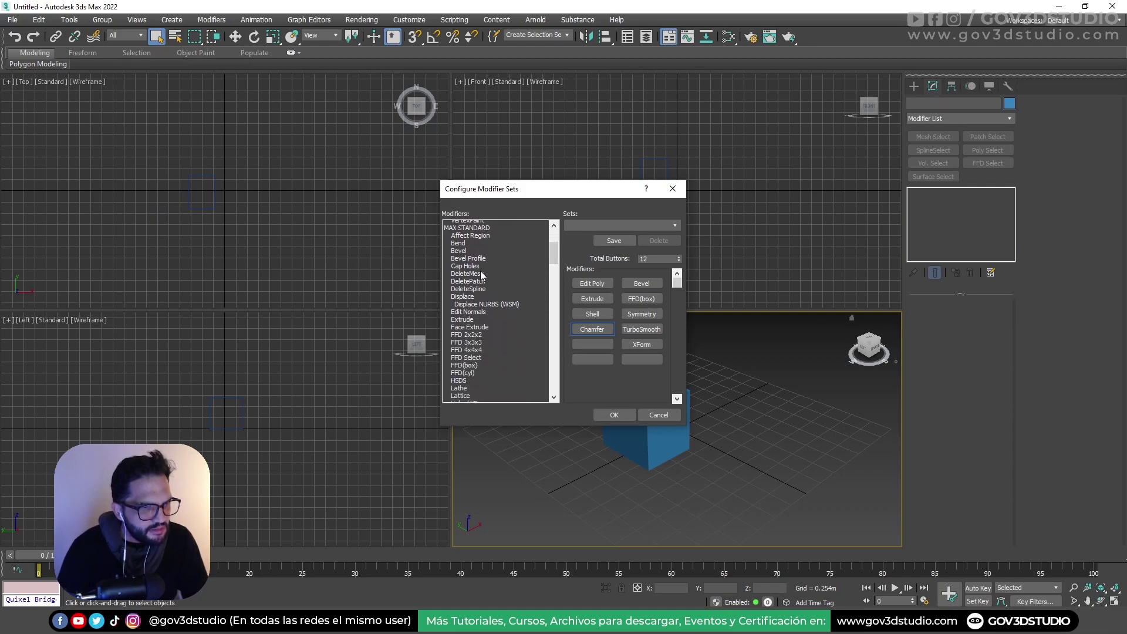
scroll(480, 271, down, 3)
scroll(481, 271, down, 2)
scroll(480, 270, down, 2)
scroll(480, 270, down, 2)
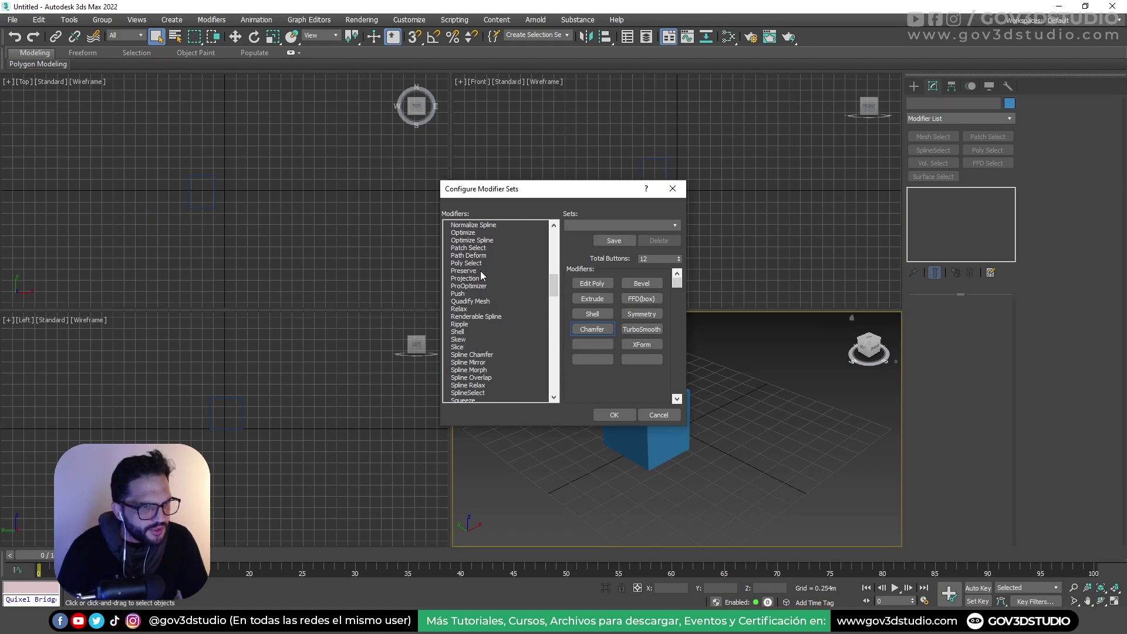
scroll(480, 270, down, 2)
scroll(481, 284, down, 2)
scroll(481, 285, down, 2)
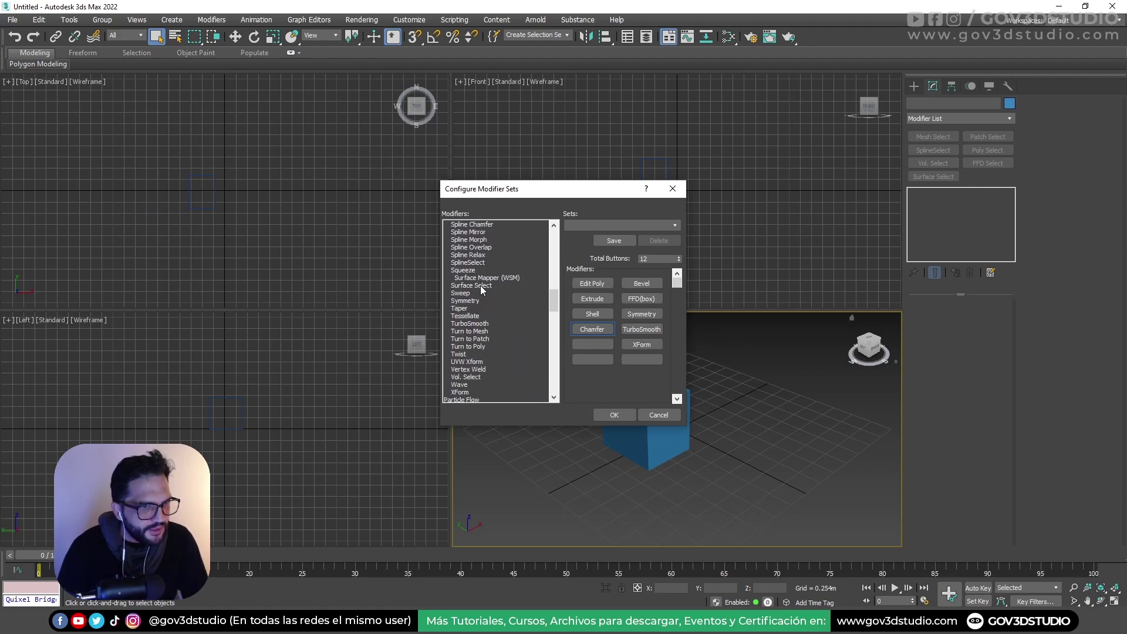
scroll(481, 287, down, 1)
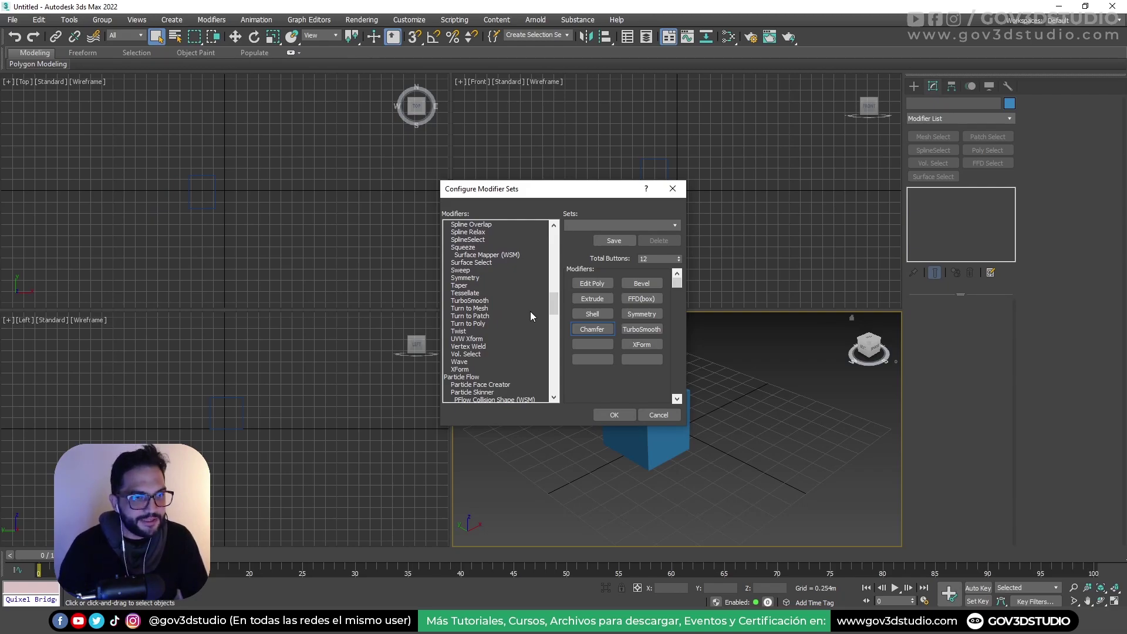
scroll(530, 311, down, 7)
drag(461, 308, 594, 343)
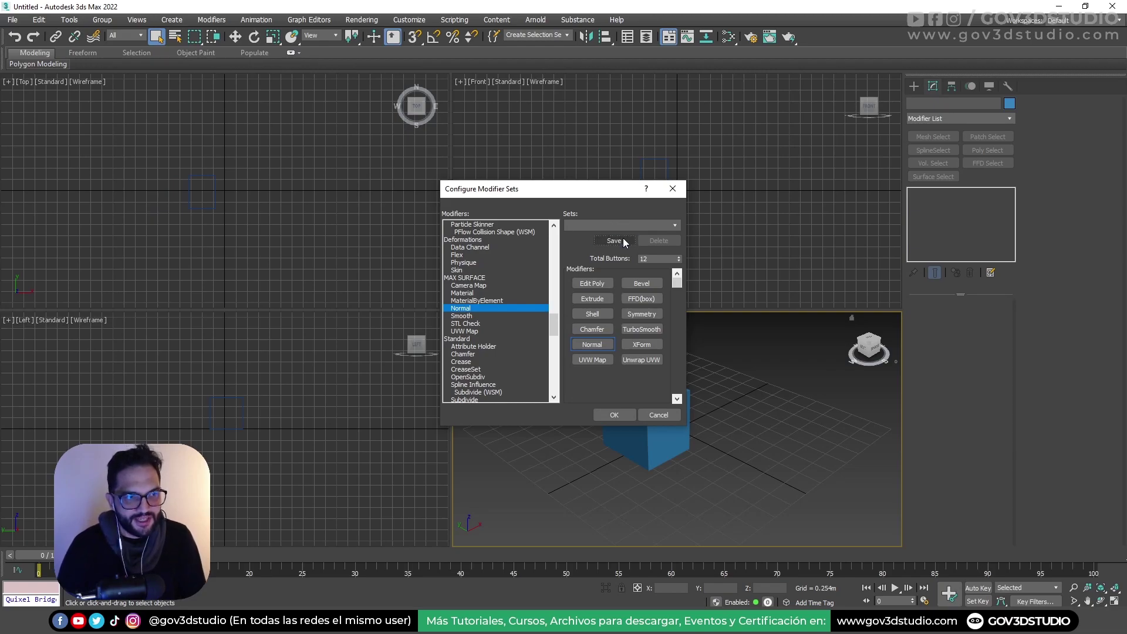
Name the set 'Set Gov 01', save it, and confirm the dialog with OK.
click(674, 226)
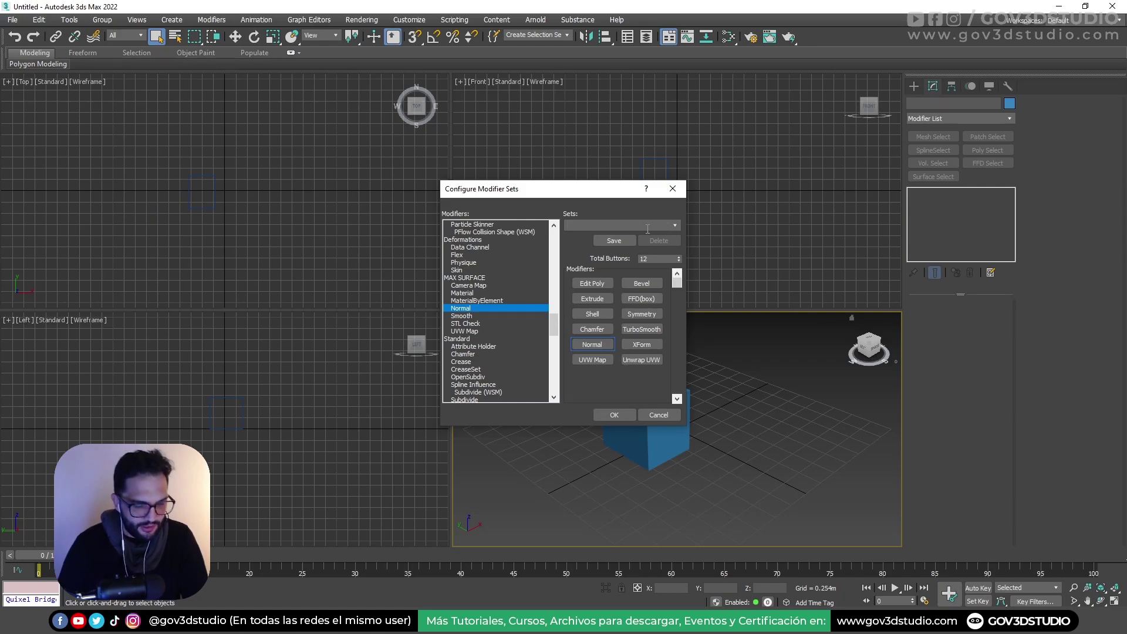
text(Set G)
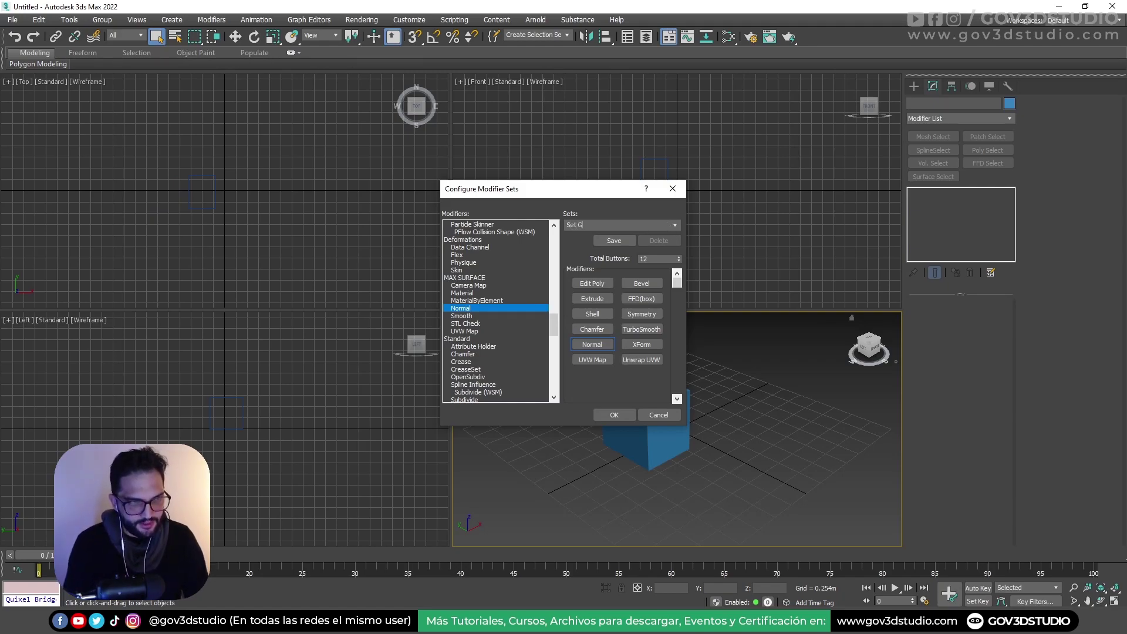
text(ov 01)
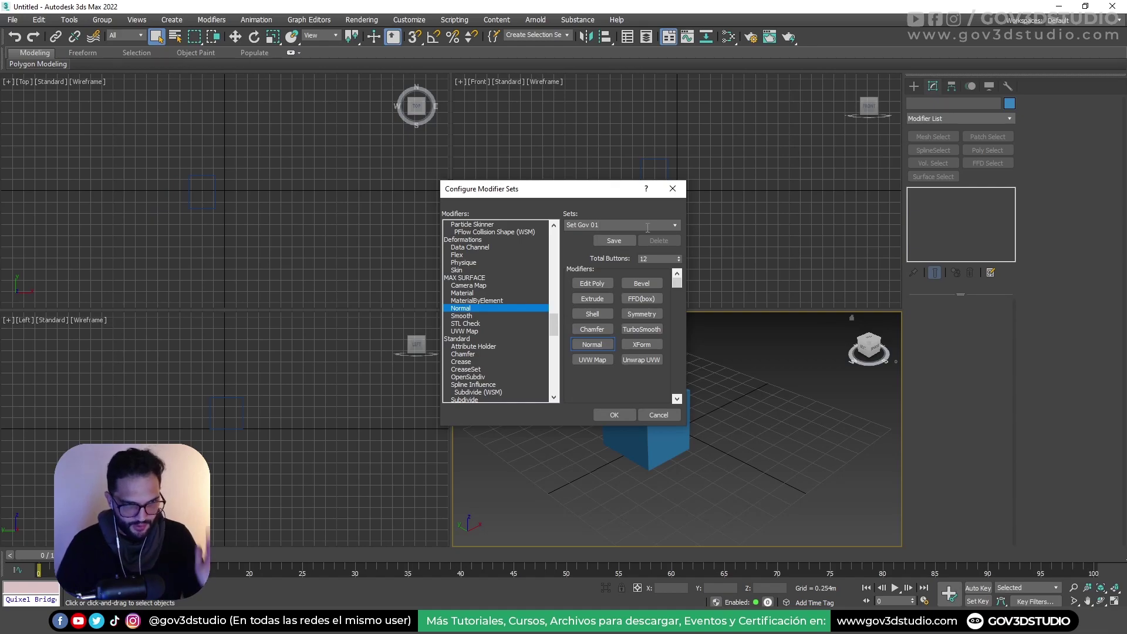
click(625, 241)
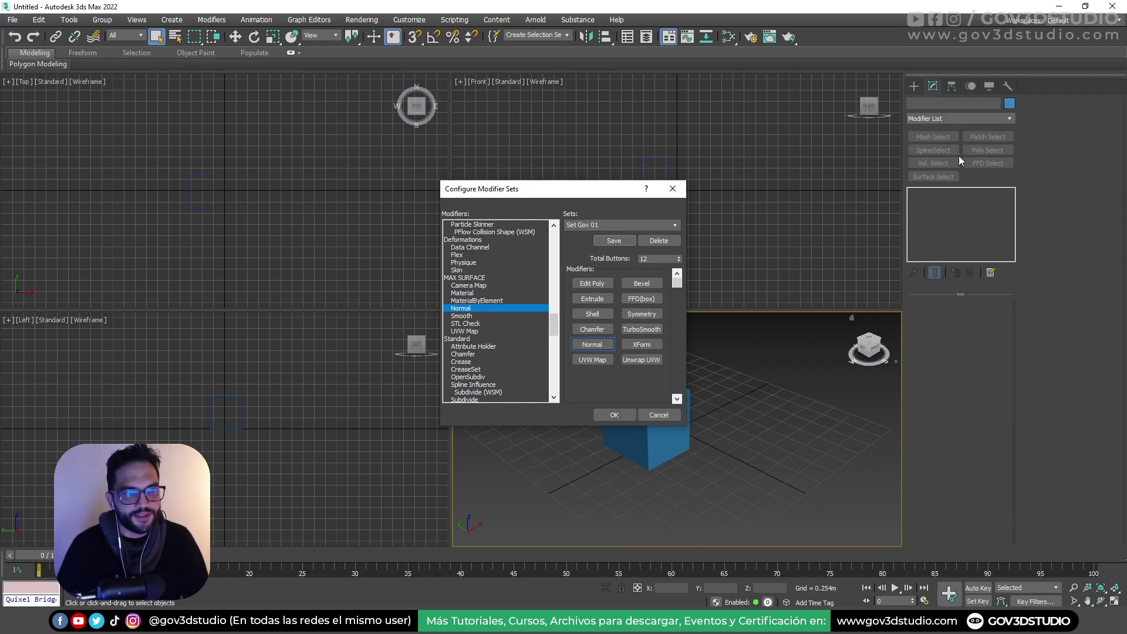
click(614, 415)
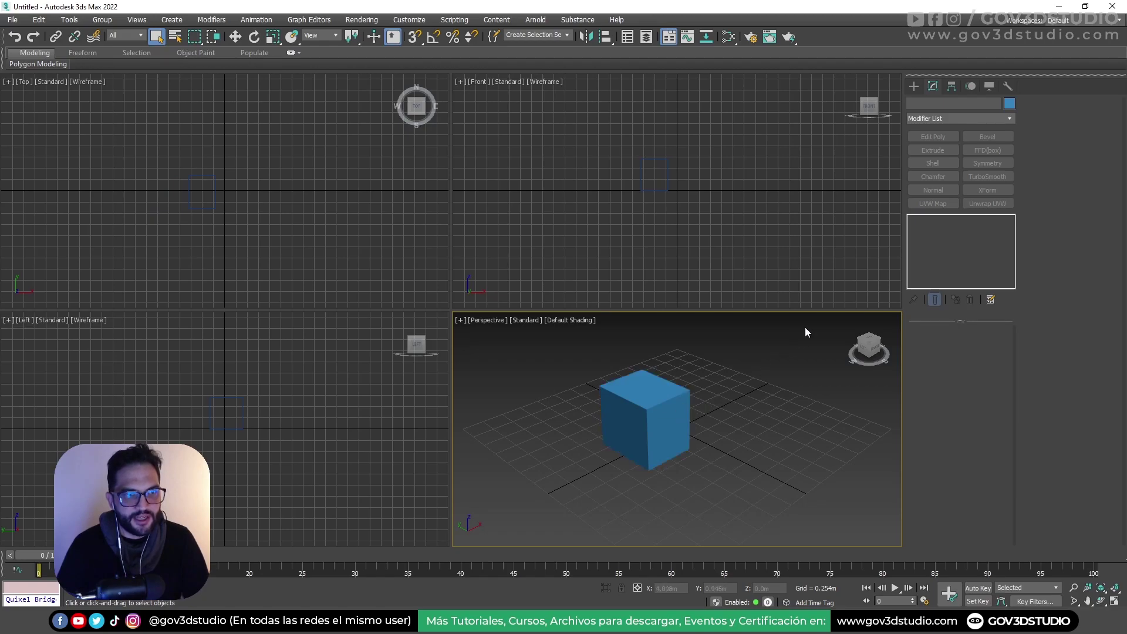
Draw a six-point Star spline beside the cube in the Perspective viewport.
click(909, 87)
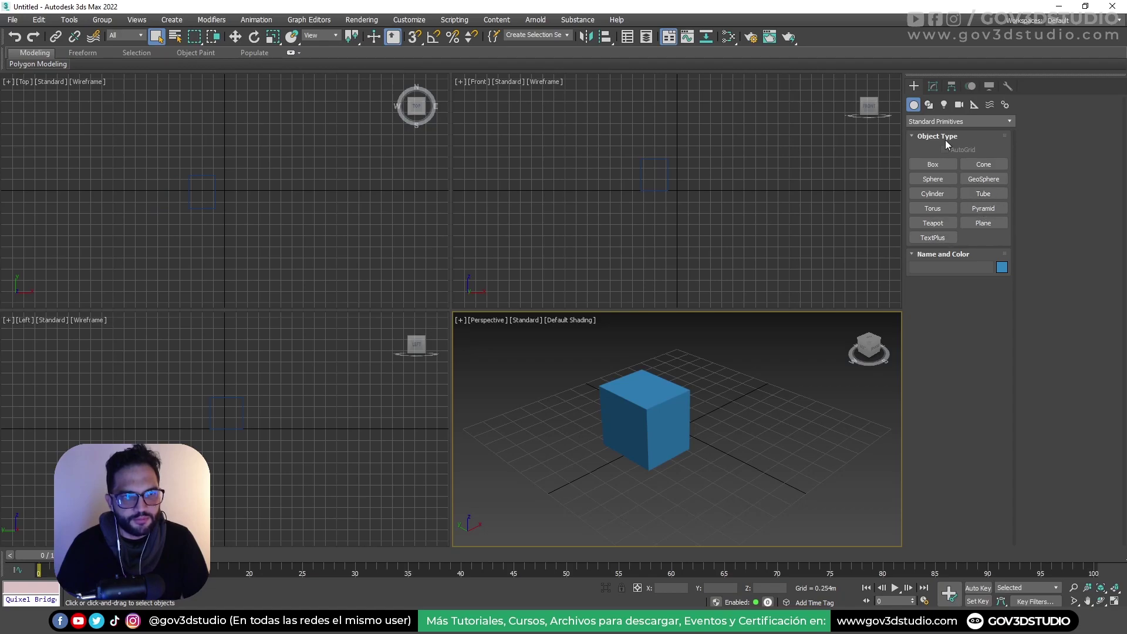
click(939, 122)
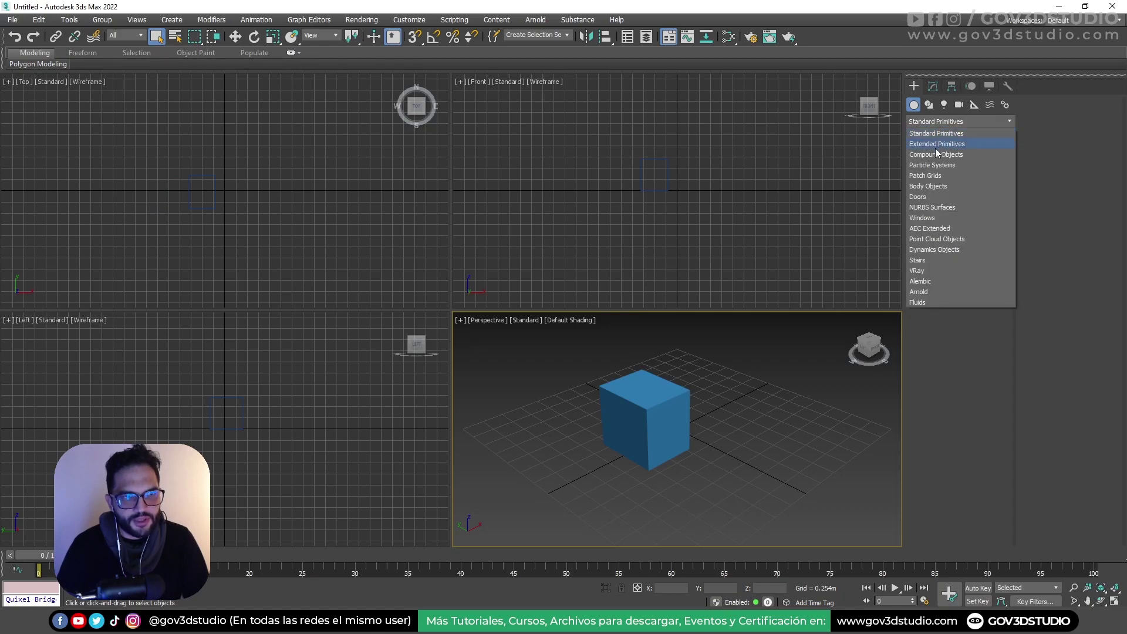
click(931, 107)
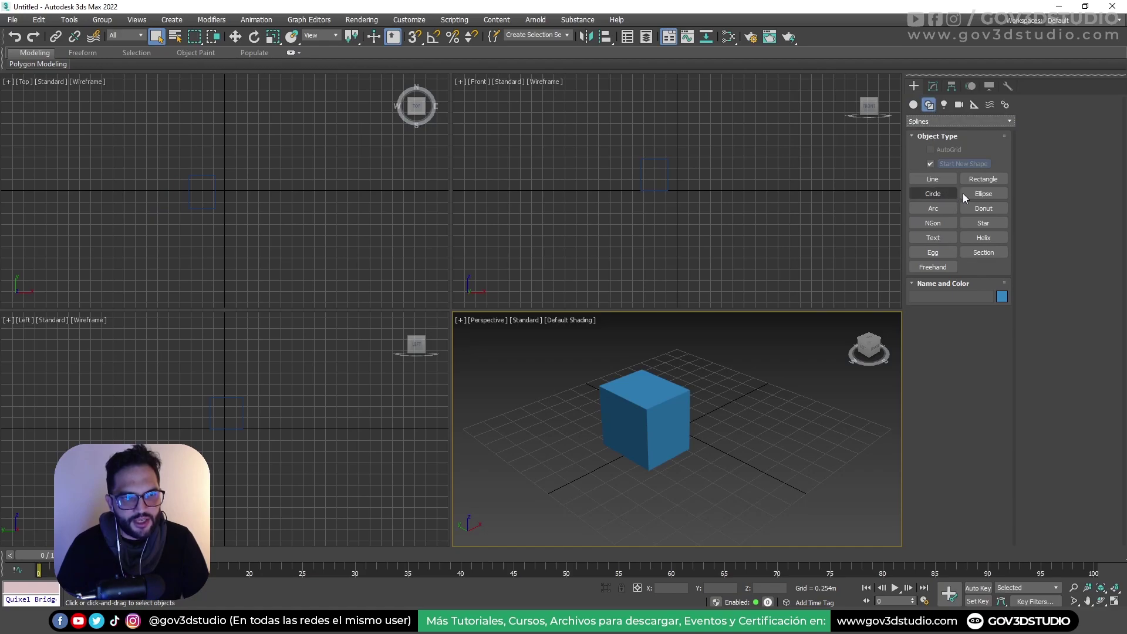
click(982, 226)
drag(753, 416, 783, 445)
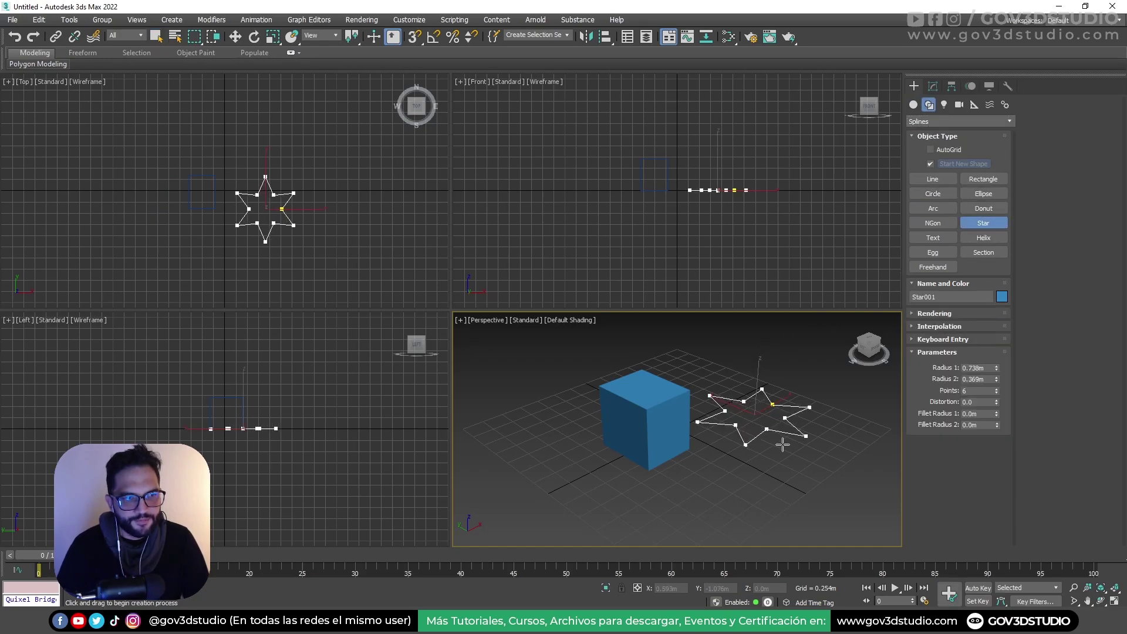
click(768, 422)
right_click(822, 392)
Select the cube, show the Modify panel, then clear the selection.
click(669, 429)
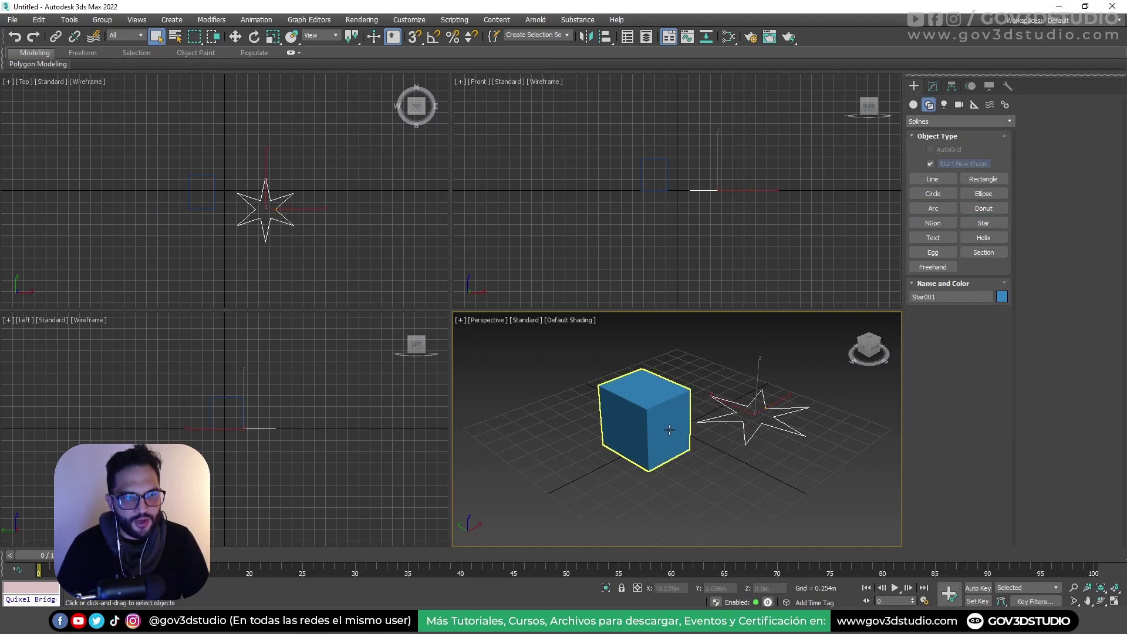
click(791, 349)
click(933, 86)
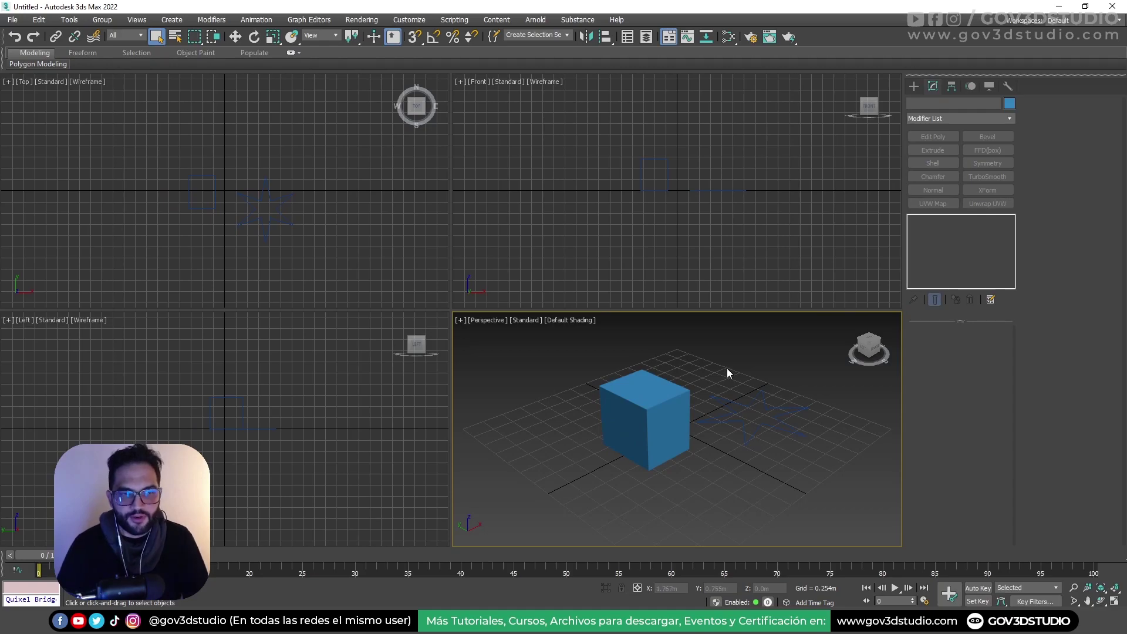
Check the set's buttons on the cube and the star, then open the modifier sets list.
click(675, 393)
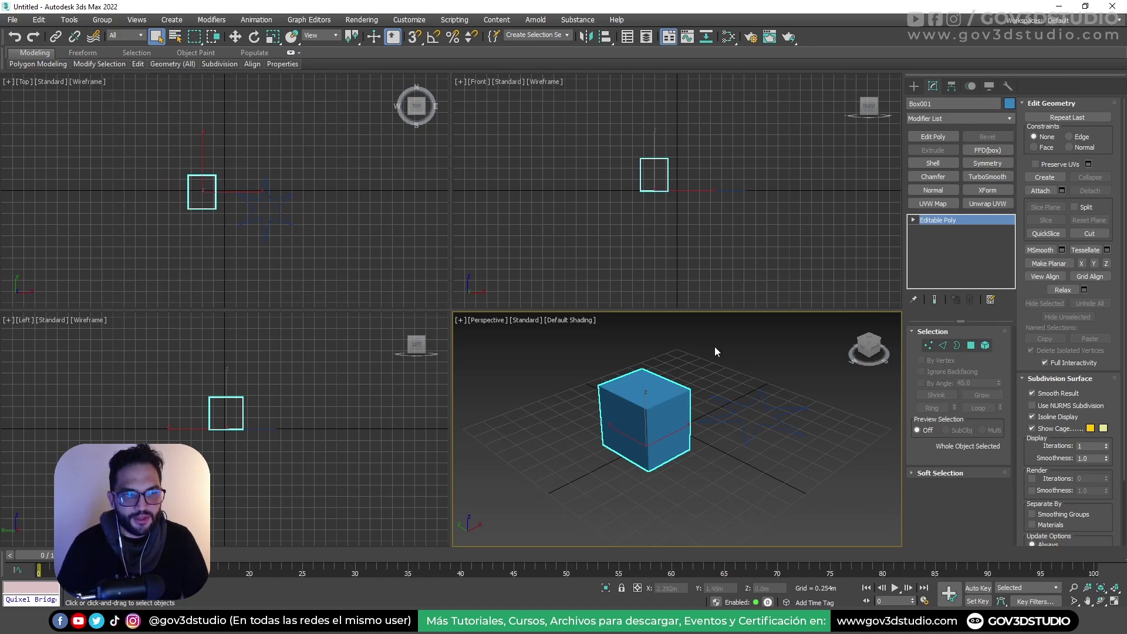
click(742, 409)
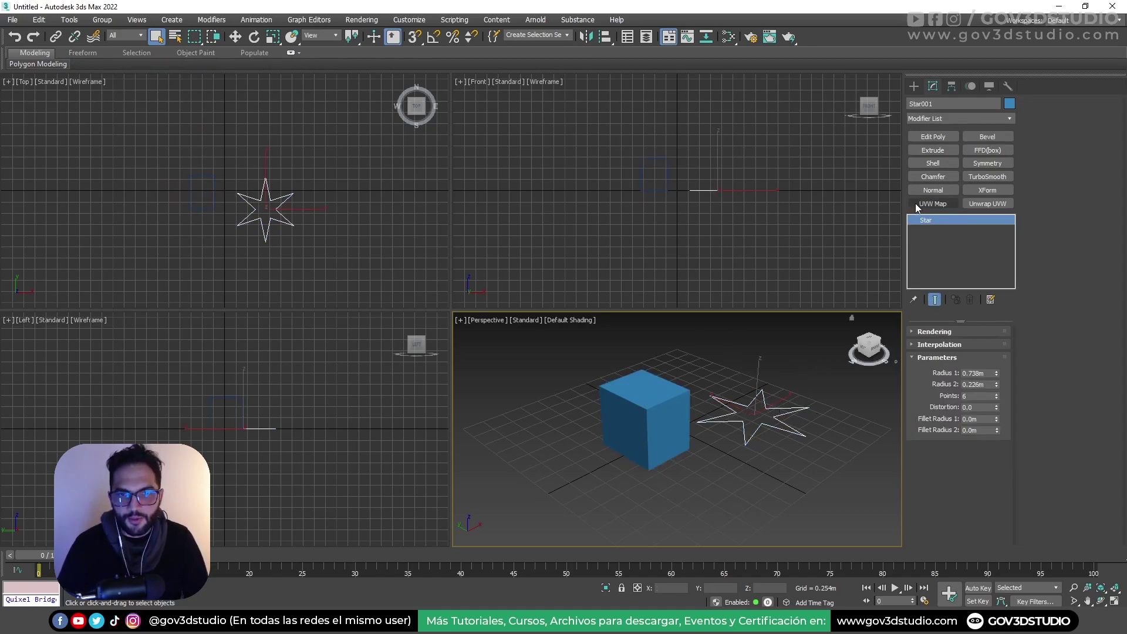
click(766, 370)
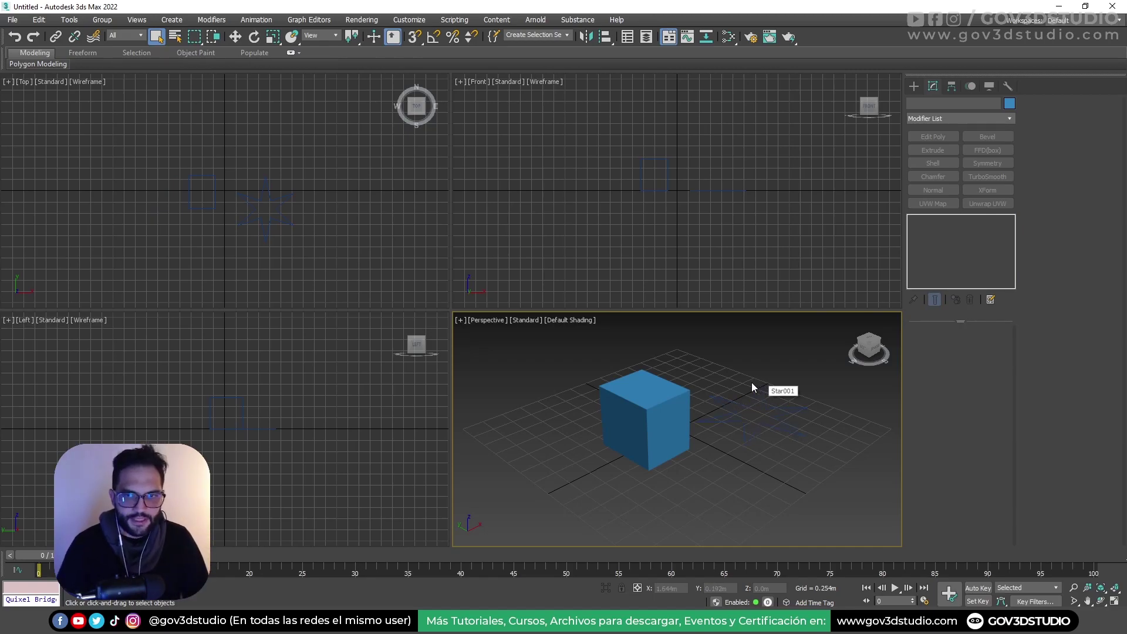
click(991, 300)
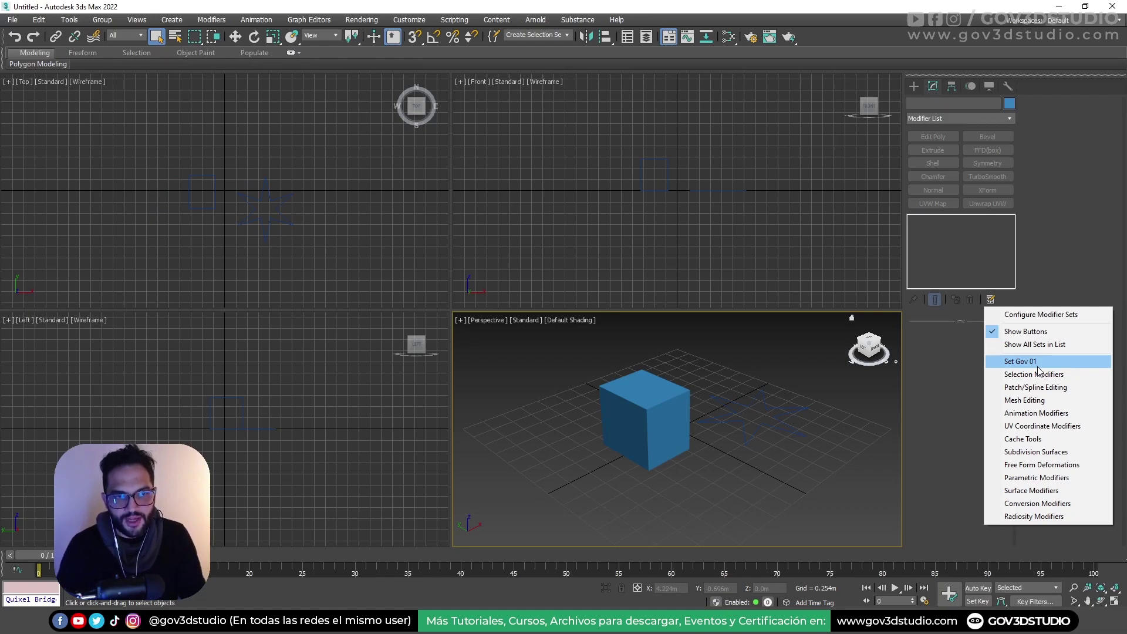
Switch through Selection, UV Coordinate and Surface Modifiers, then back to Set Gov 01.
click(1034, 374)
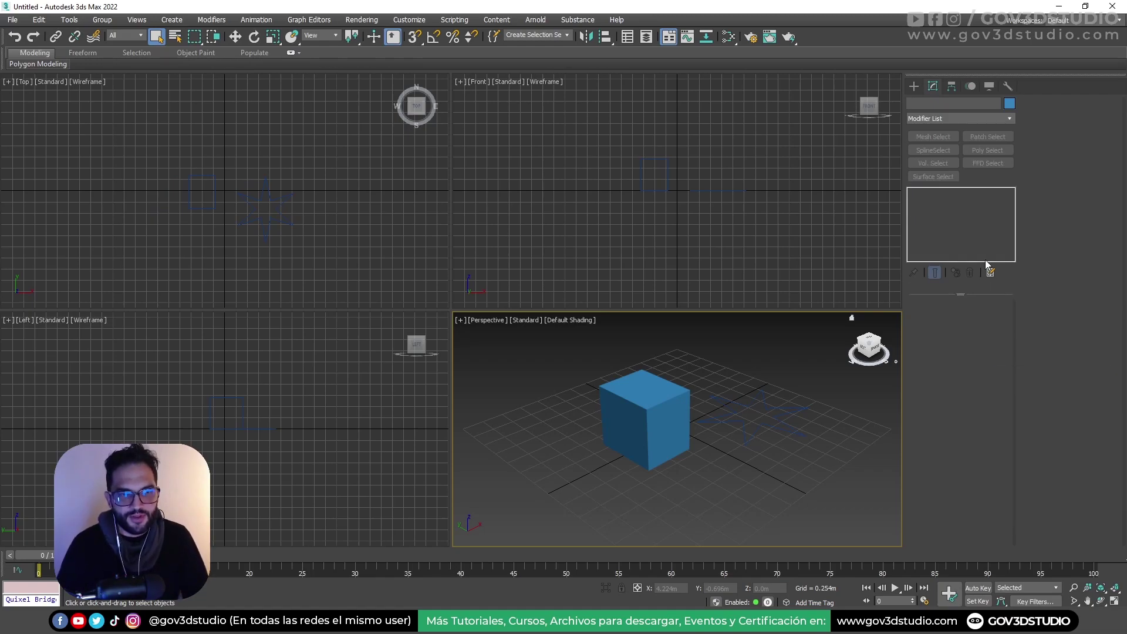
click(991, 273)
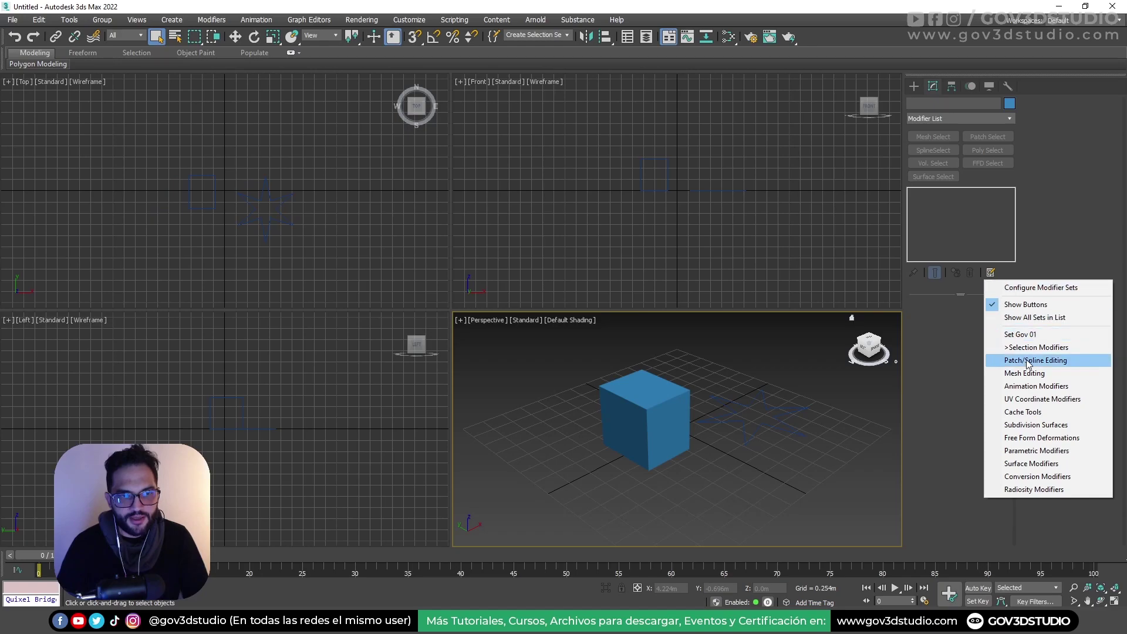
click(1033, 401)
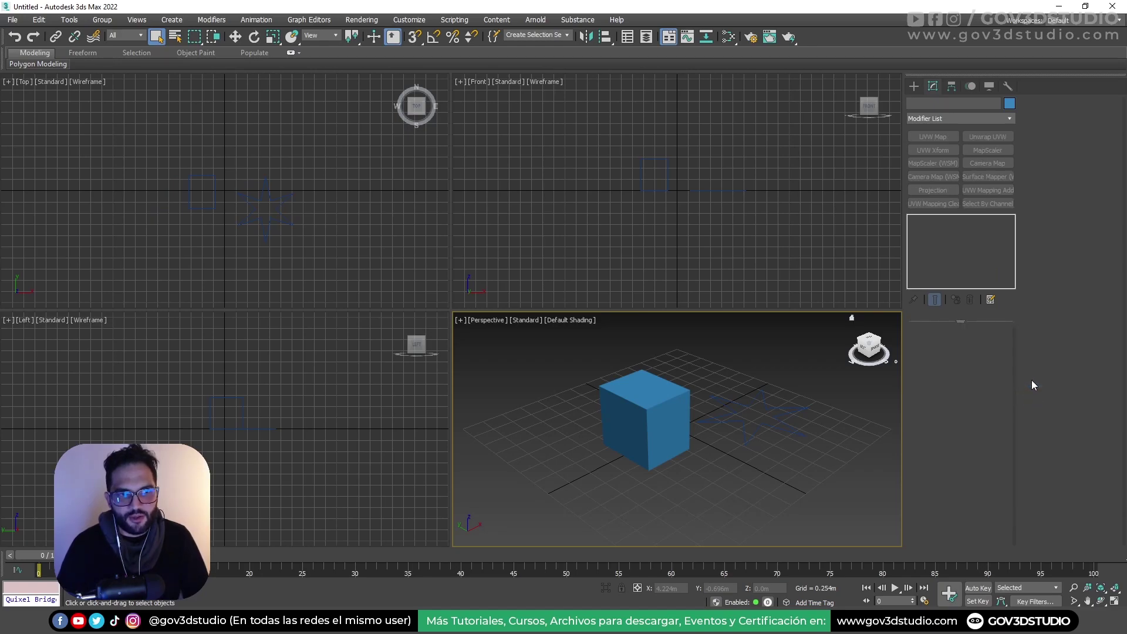
click(989, 300)
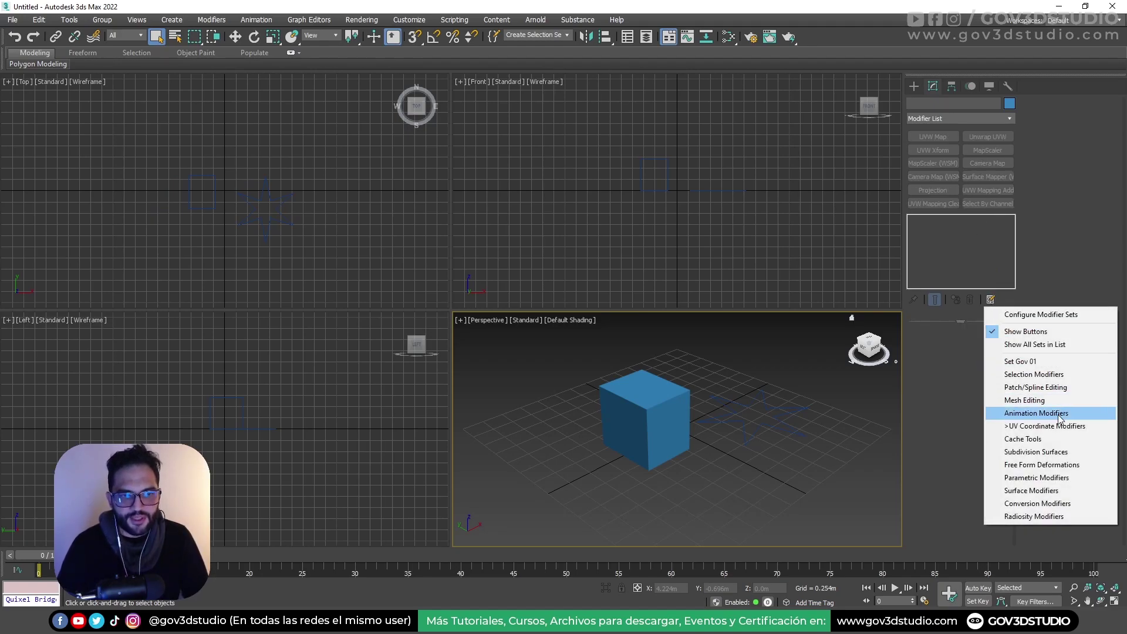
click(1055, 492)
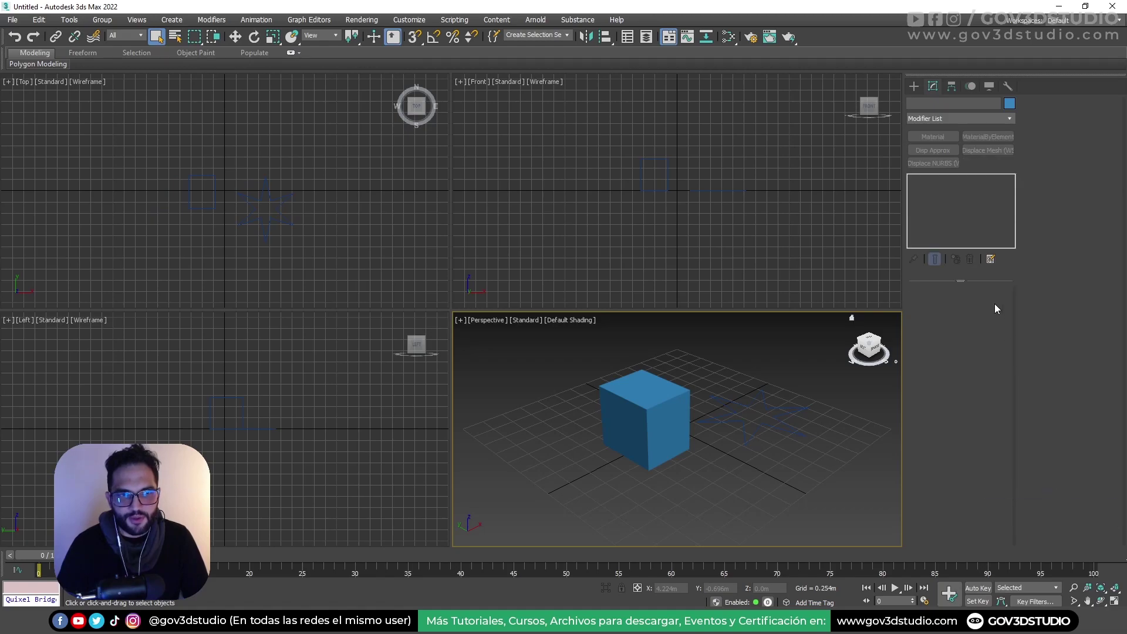
click(993, 260)
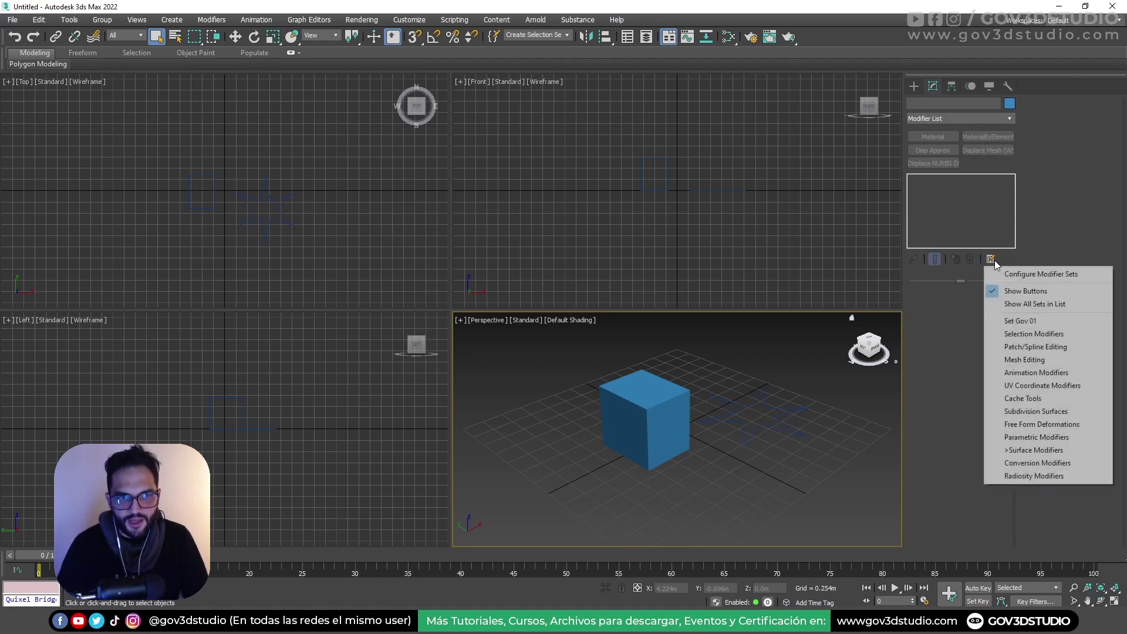
click(1020, 321)
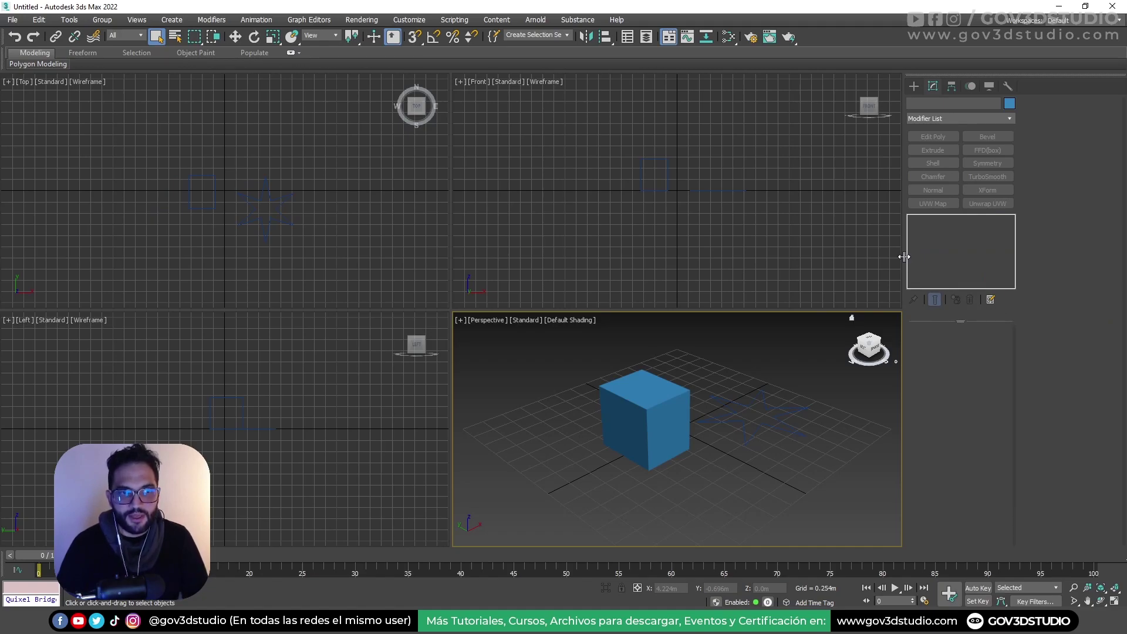
drag(904, 257, 893, 270)
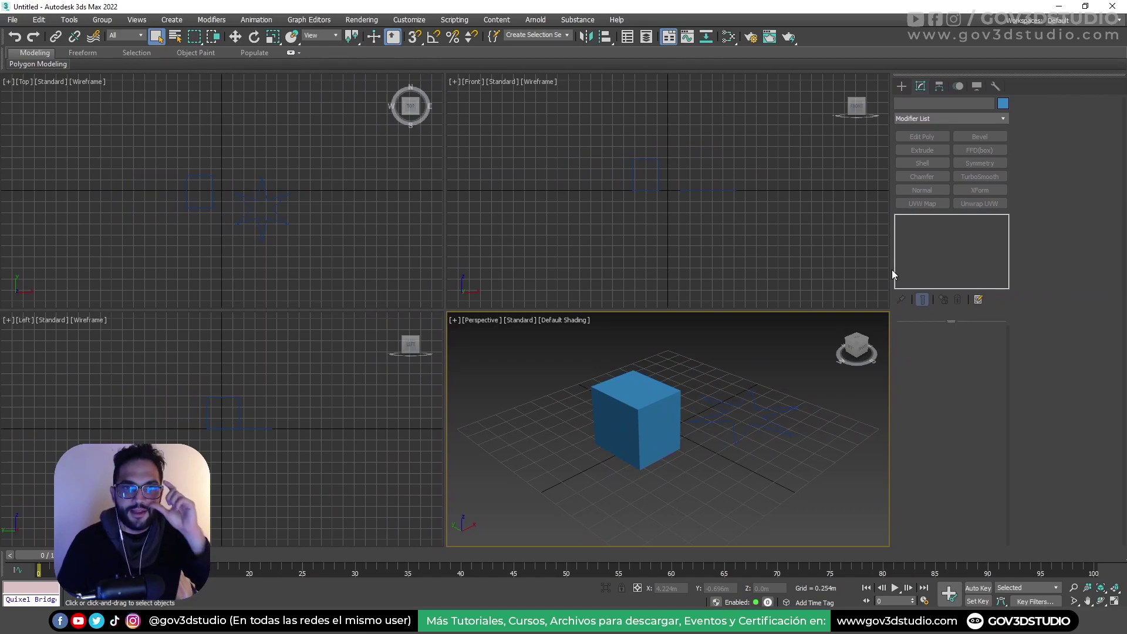